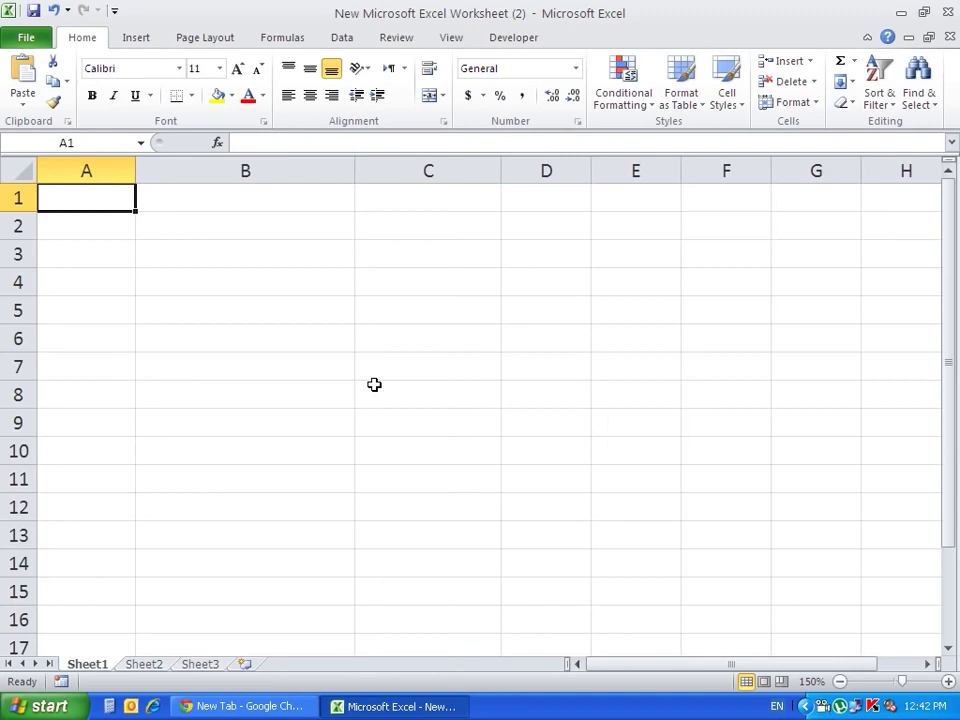
- Enter the header Date in A1 and format cells A2:A7 with the 14-Mar-01 date type
{"action": "type", "text": "Date"}
{"action": "key", "text": "Return"}
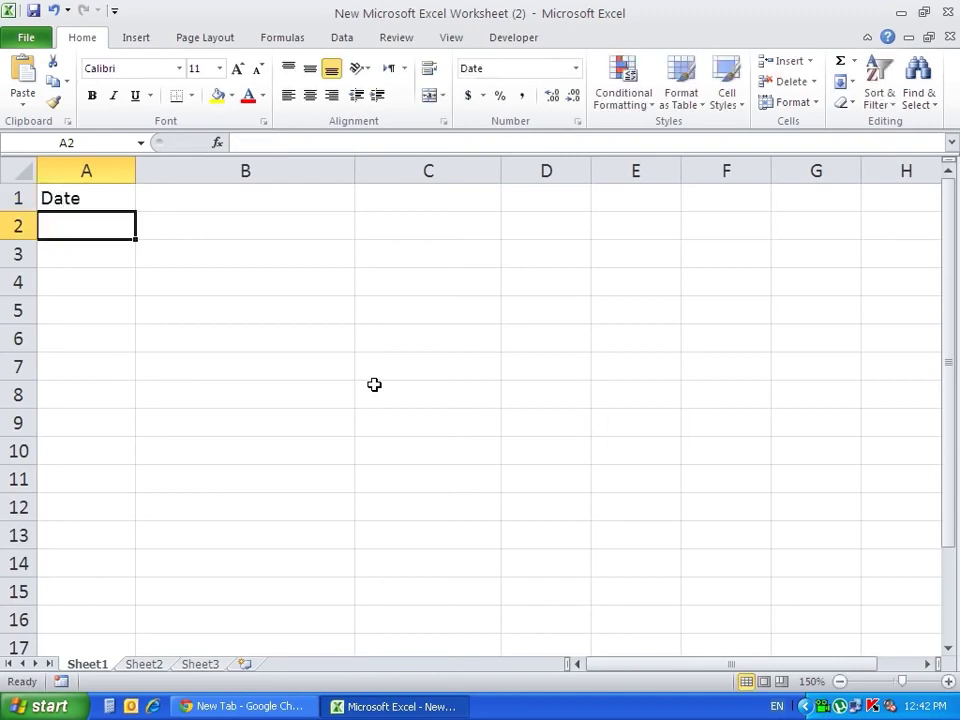
{"action": "left_click_drag", "start_coordinate": [77, 225], "coordinate": [82, 367]}
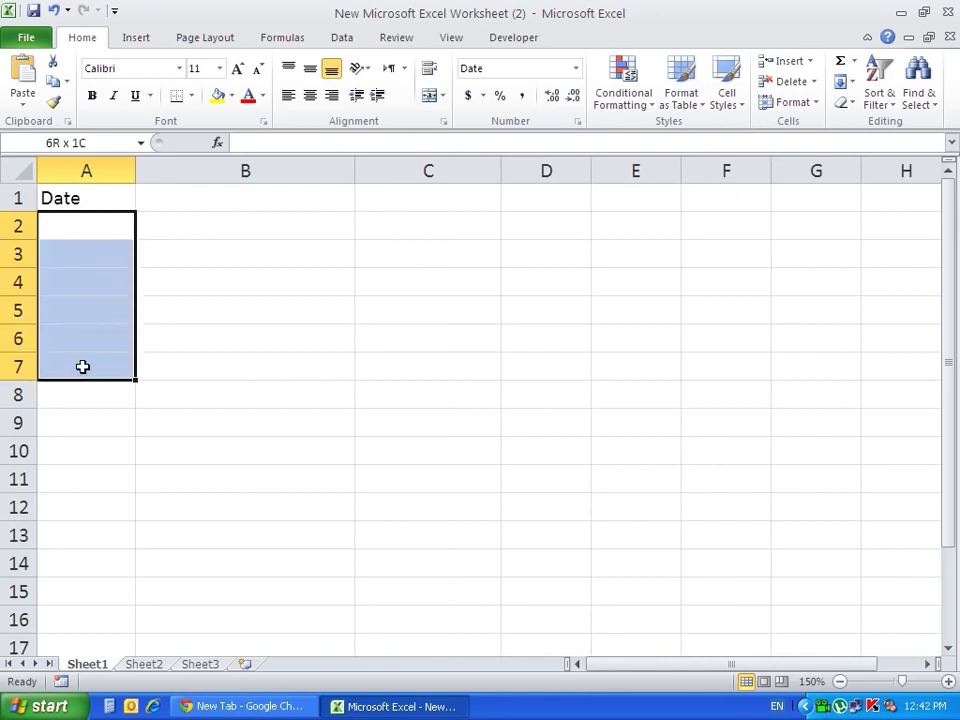
{"action": "right_click", "coordinate": [82, 367]}
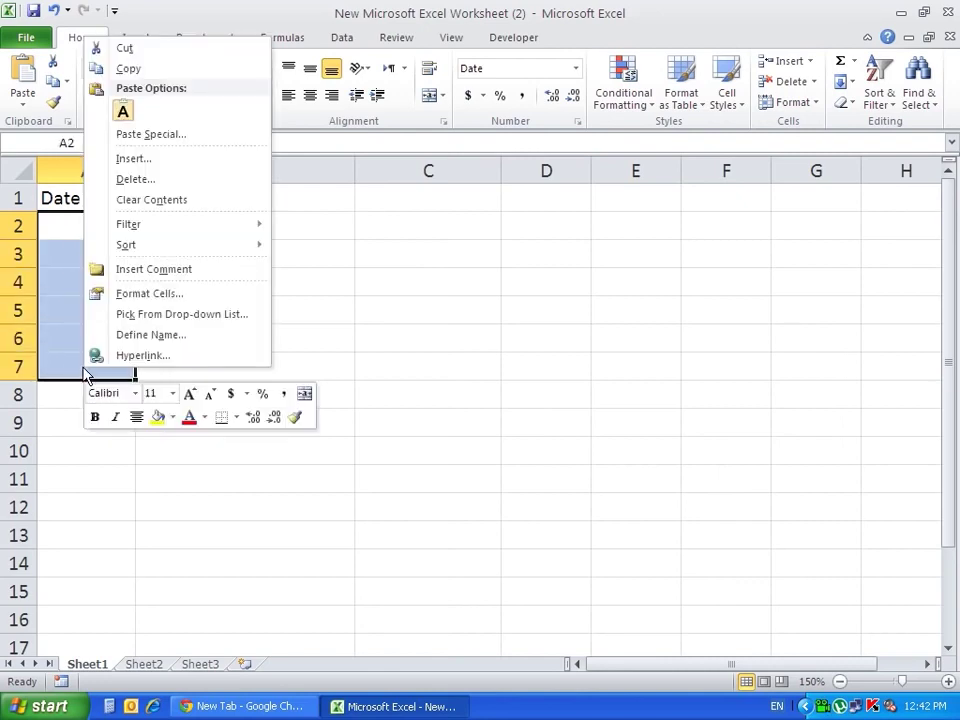
{"action": "left_click", "coordinate": [140, 294]}
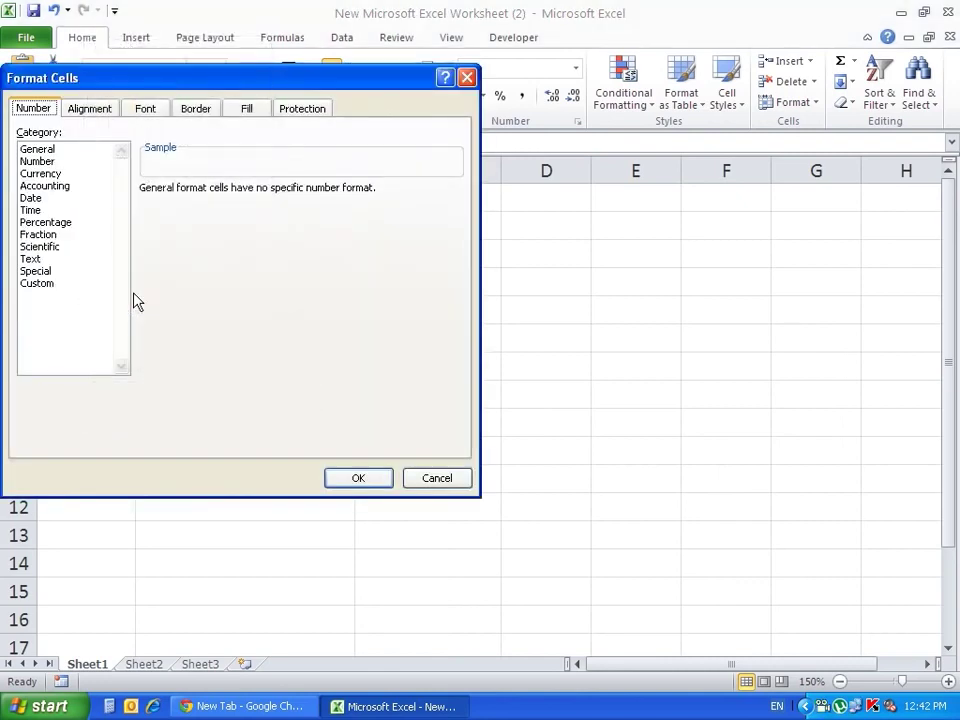
{"action": "left_click", "coordinate": [45, 202]}
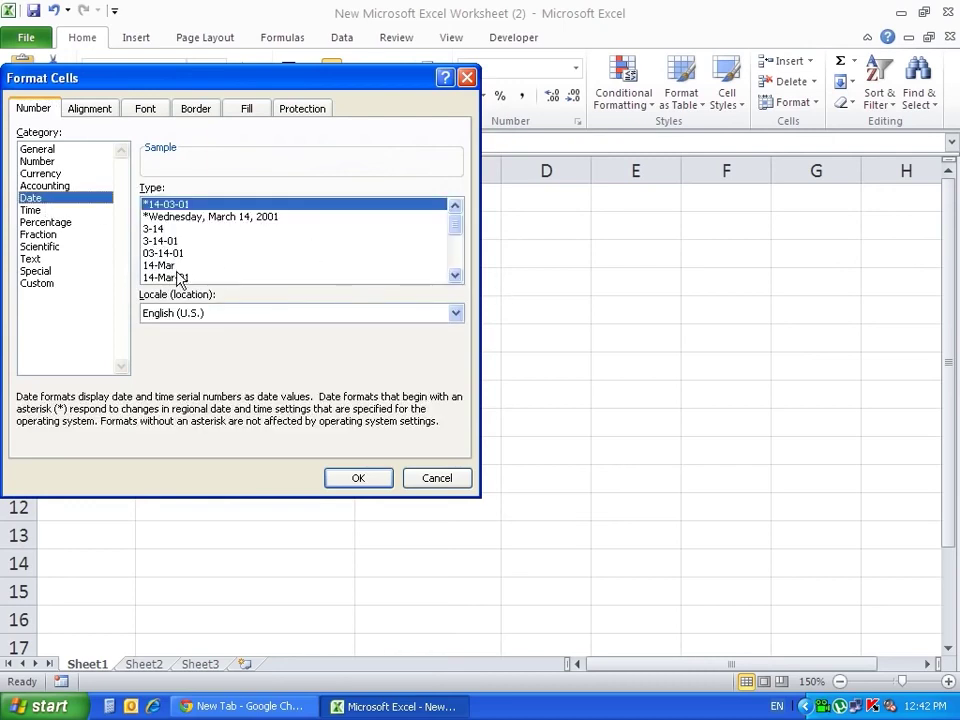
{"action": "left_click", "coordinate": [176, 276]}
{"action": "left_click", "coordinate": [358, 478]}
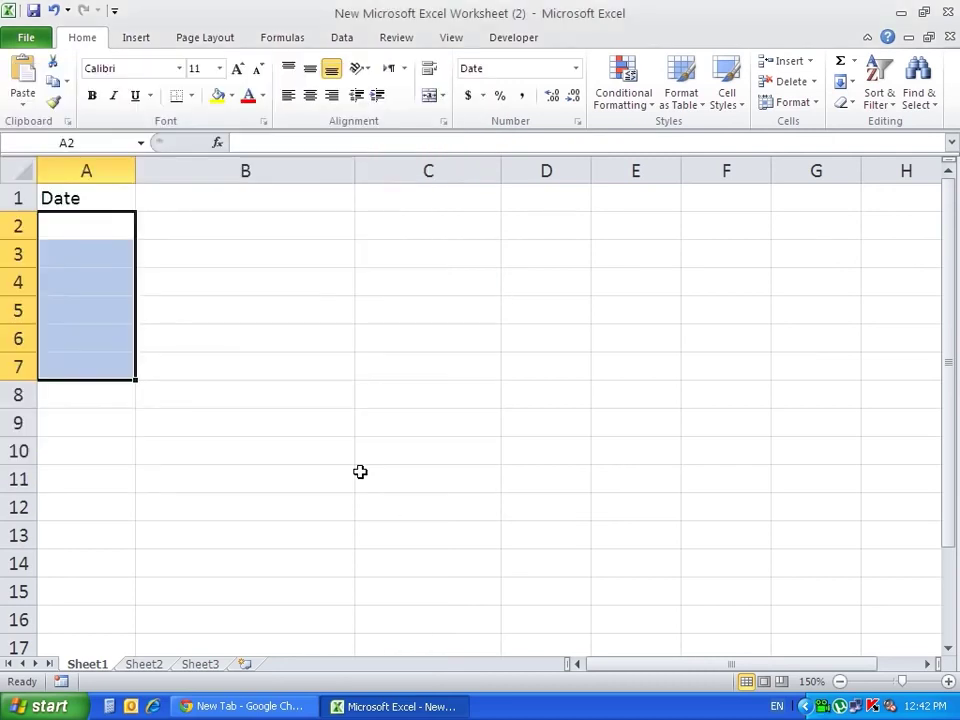
- Enter the dates 11-01-2012, 24-08-2012, 03-10-2011 and 01-02-2013 in cells A2 through A5
{"action": "left_click", "coordinate": [103, 228]}
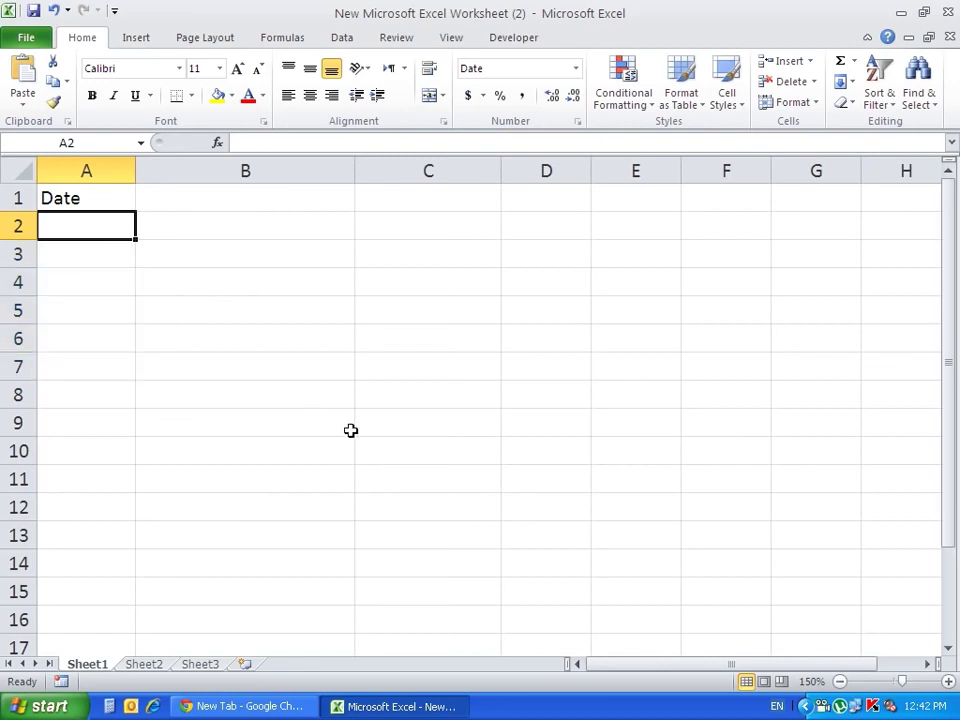
{"action": "type", "text": "11-01-2012"}
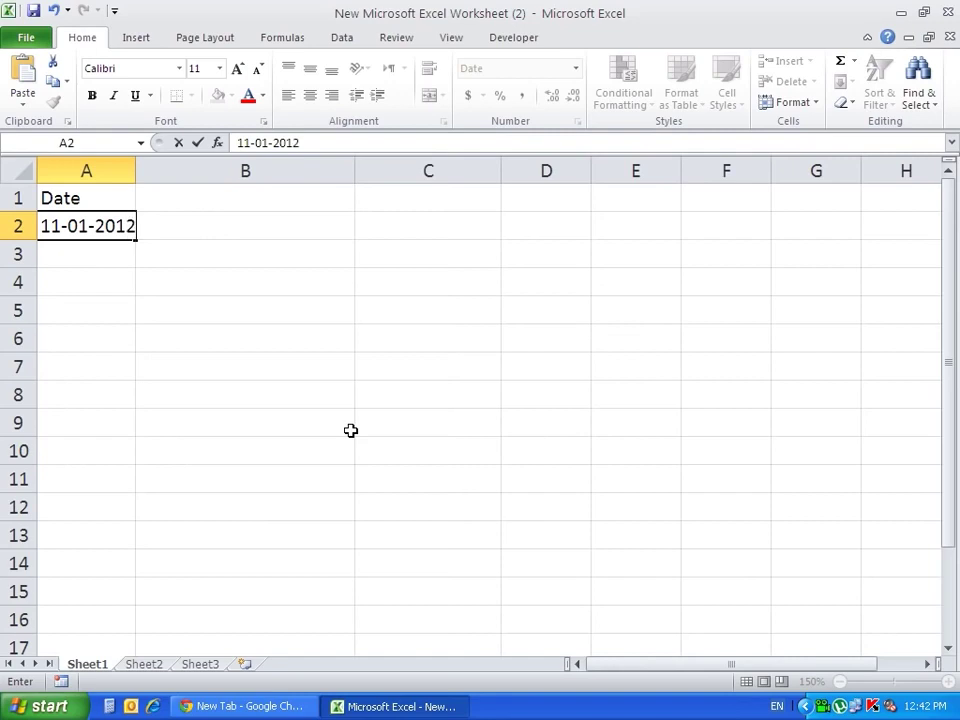
{"action": "key", "text": "Return"}
{"action": "type", "text": "2"}
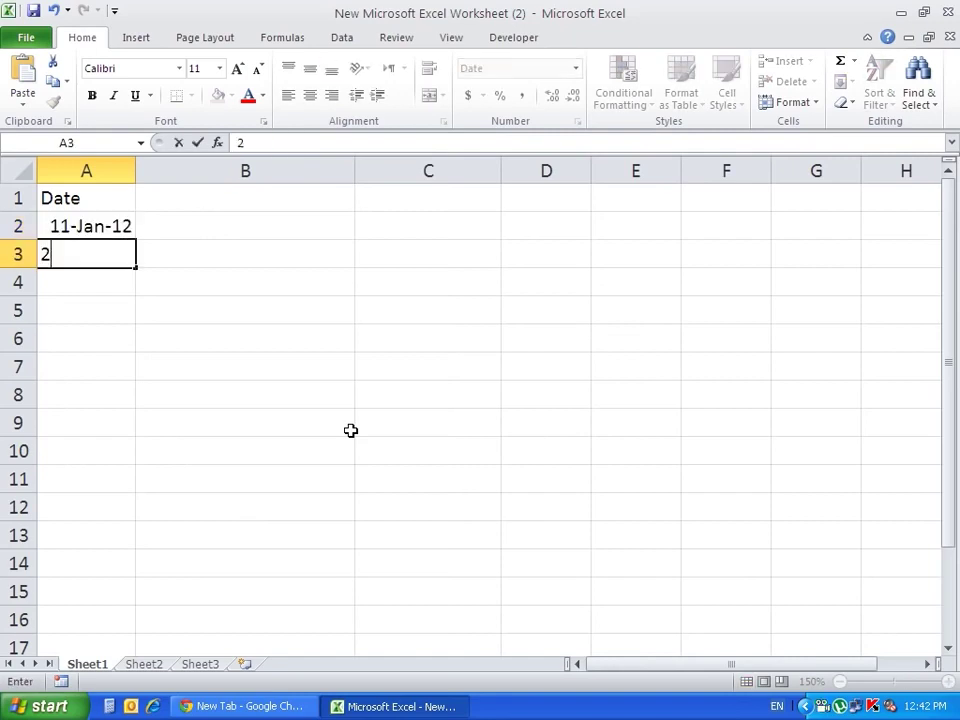
{"action": "type", "text": "4-08-2012"}
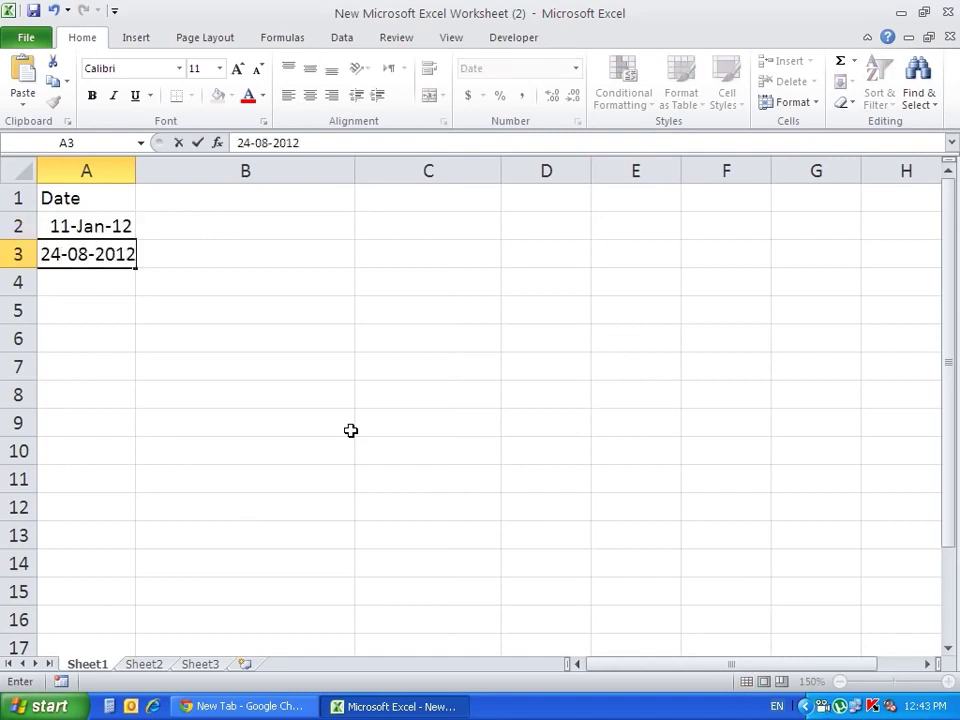
{"action": "key", "text": "Return"}
{"action": "type", "text": "0"}
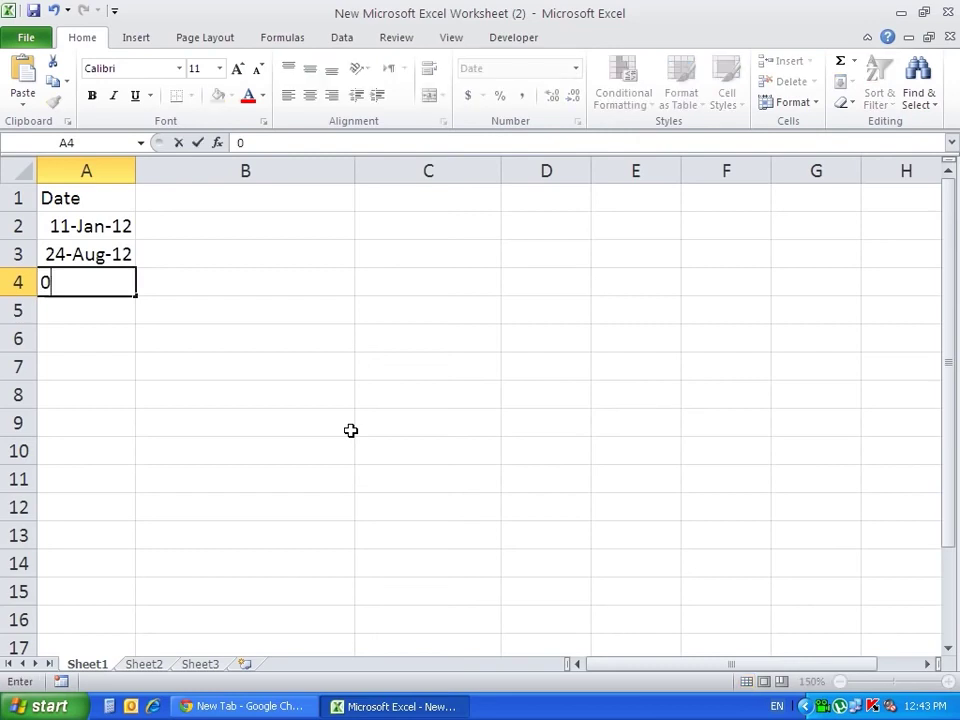
{"action": "type", "text": "3-10-2011"}
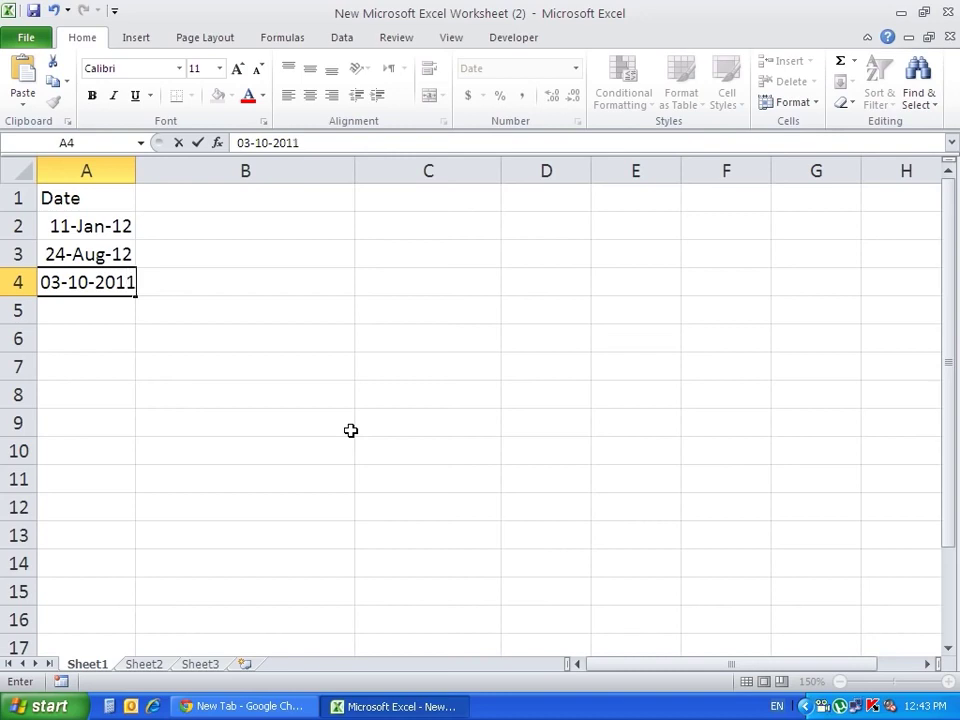
{"action": "key", "text": "Return"}
{"action": "type", "text": "01-02-2013"}
{"action": "key", "text": "Return"}
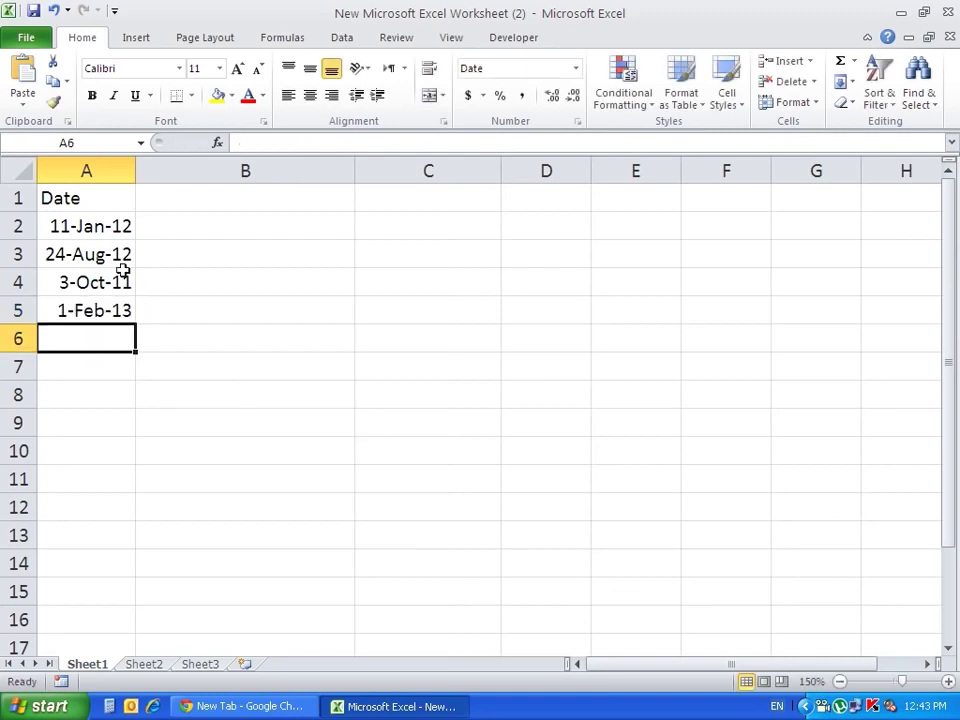
{"action": "left_click_drag", "start_coordinate": [103, 223], "coordinate": [103, 306]}
{"action": "left_click", "coordinate": [86, 423]}
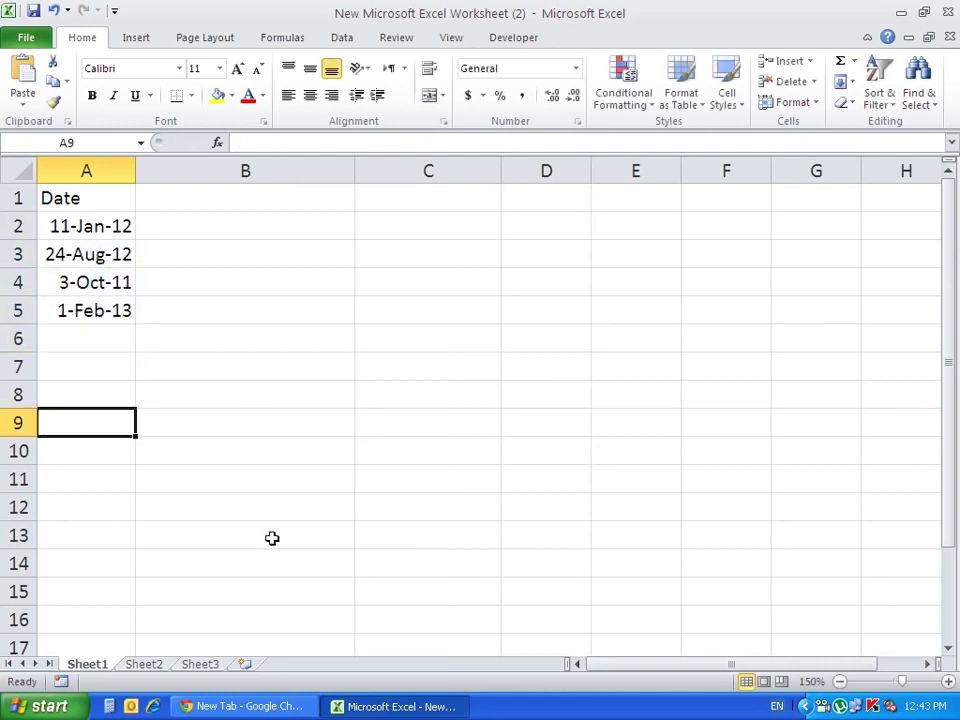
- Enter the column header "No. of Days up to today" in cell B1
{"action": "left_click", "coordinate": [208, 216]}
{"action": "key", "text": "Up"}
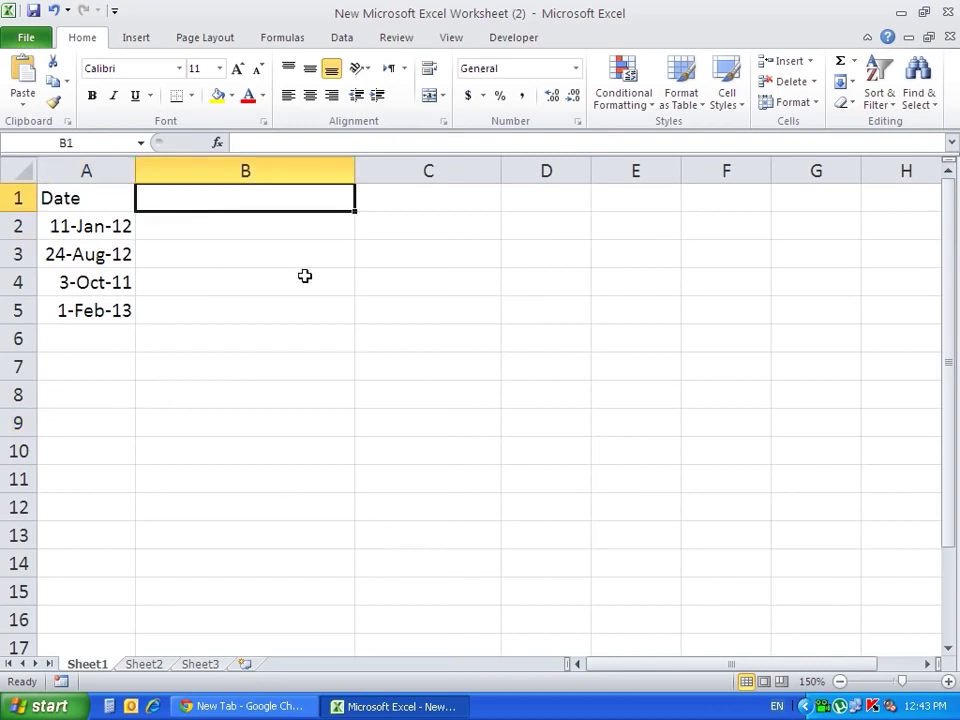
{"action": "type", "text": "No. of "}
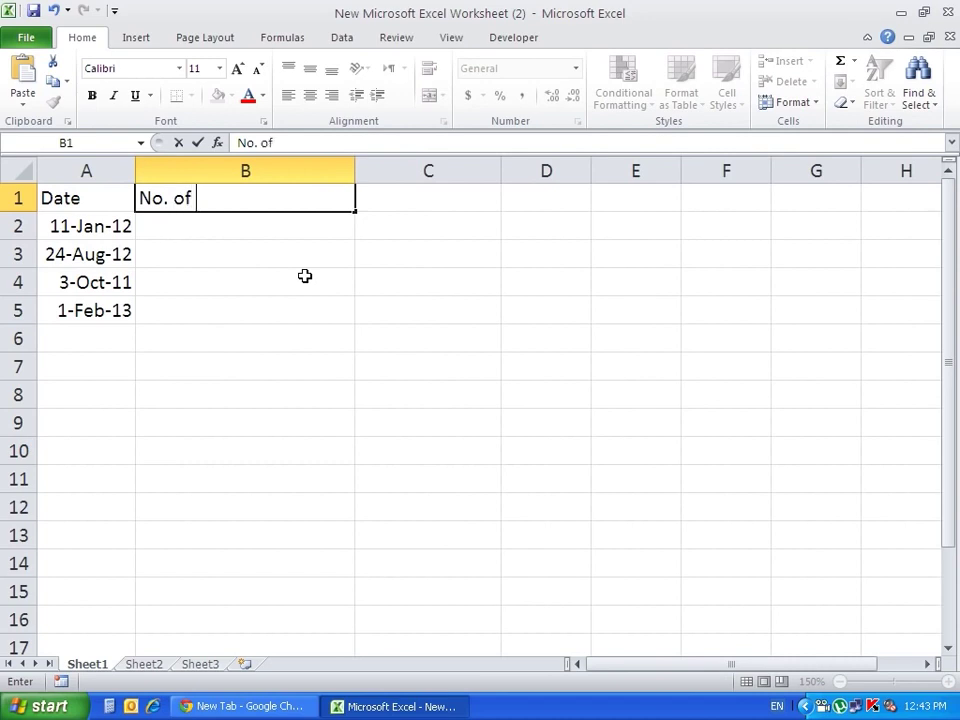
{"action": "type", "text": "Days up to today"}
{"action": "key", "text": "Return"}
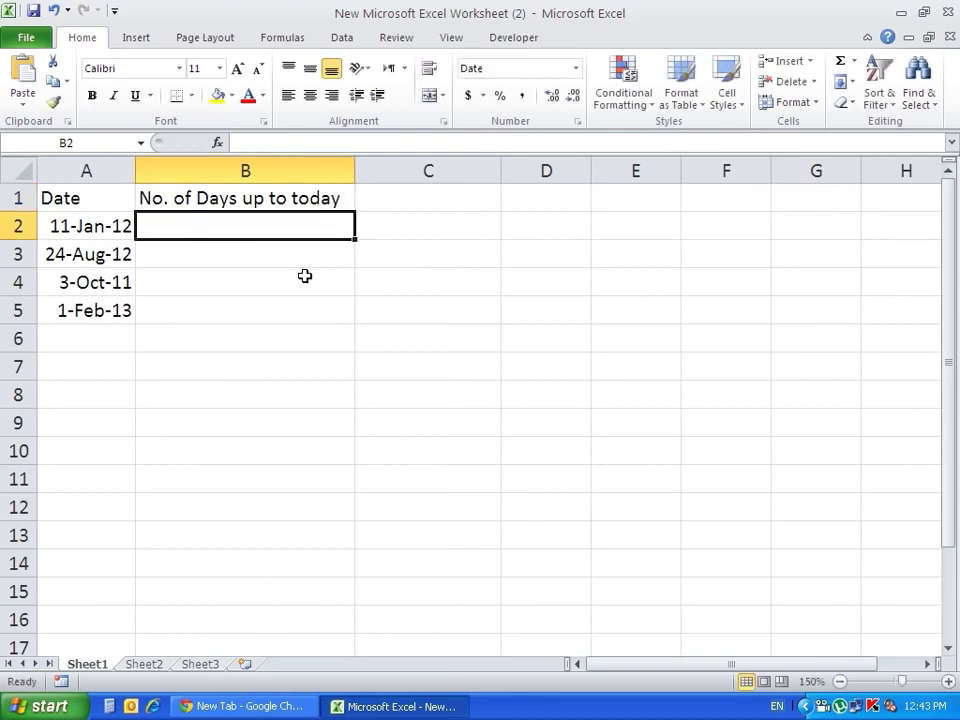
- Format cells B2:B5 as Number with 0 decimal places
{"action": "left_click_drag", "start_coordinate": [243, 235], "coordinate": [251, 296]}
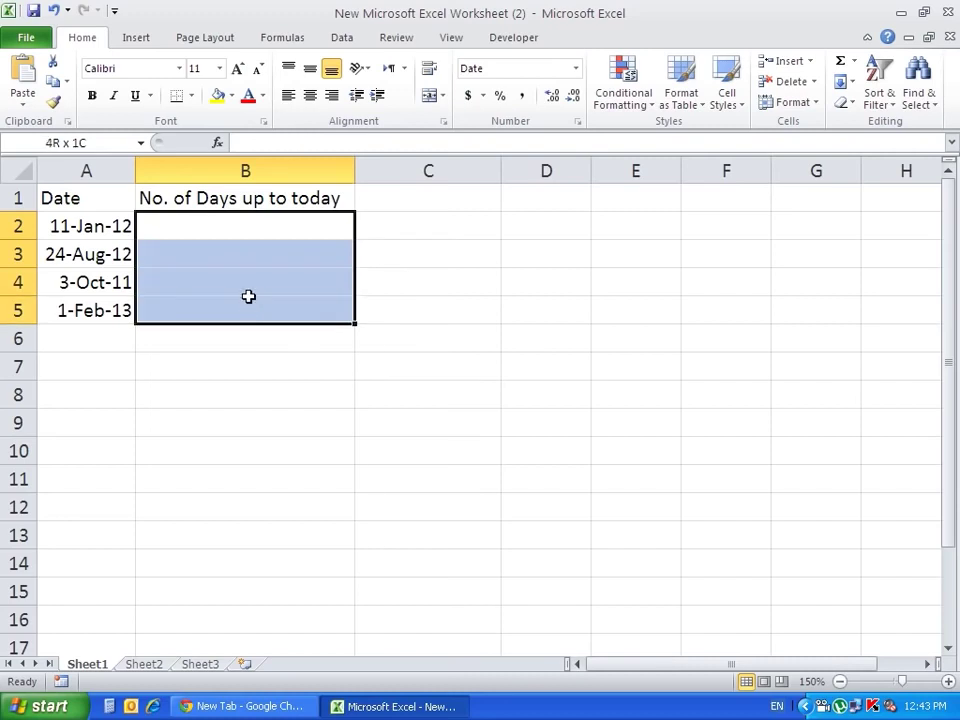
{"action": "right_click", "coordinate": [251, 298]}
{"action": "left_click", "coordinate": [316, 566]}
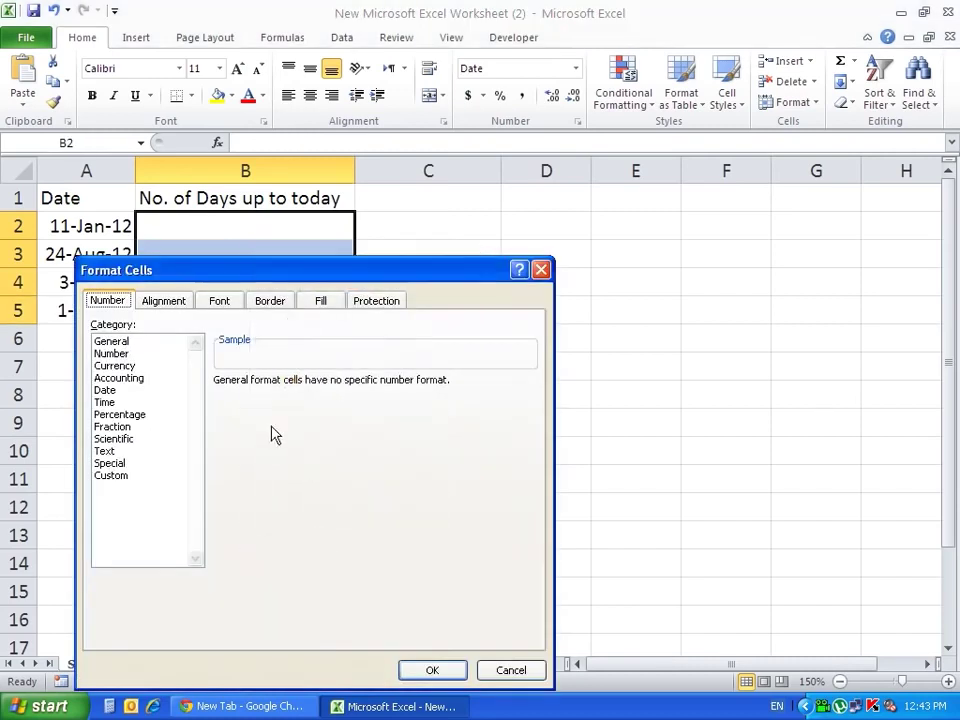
{"action": "left_click", "coordinate": [123, 355]}
{"action": "left_click_drag", "start_coordinate": [304, 384], "coordinate": [261, 388]}
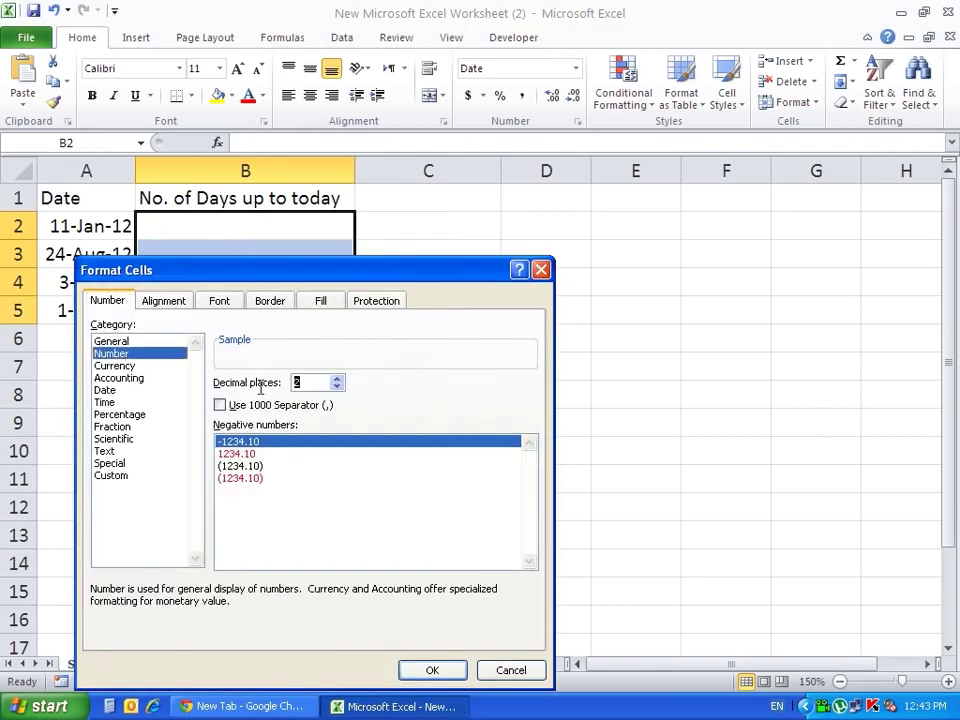
{"action": "type", "text": "0"}
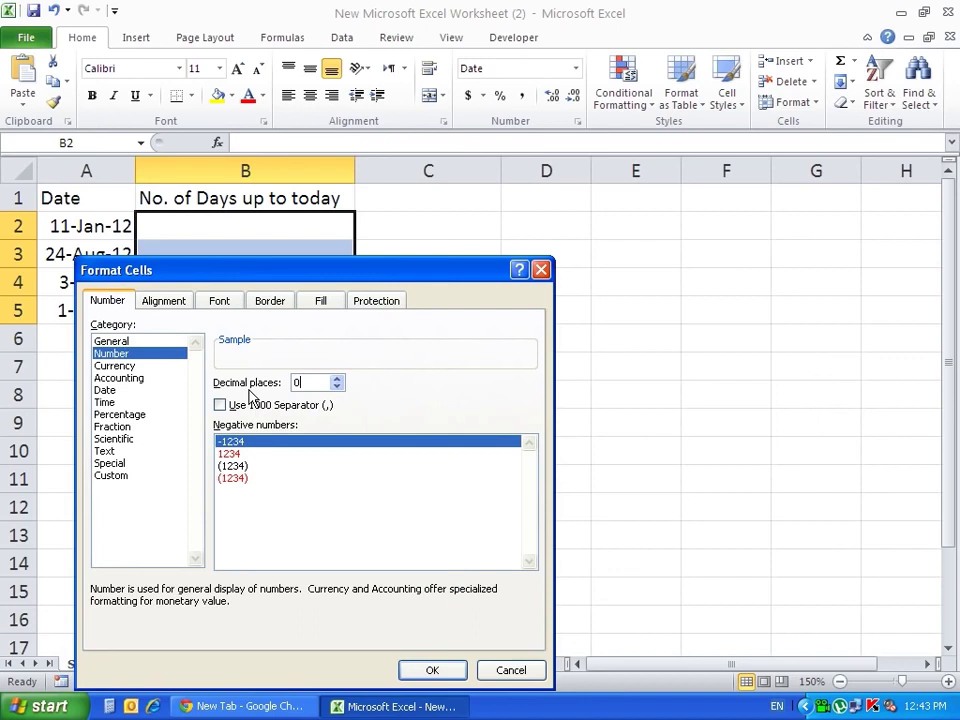
{"action": "left_click", "coordinate": [416, 668]}
- Enter the formula =today()-A2 in cell B2 to count the days from the date to today
{"action": "left_click", "coordinate": [222, 222]}
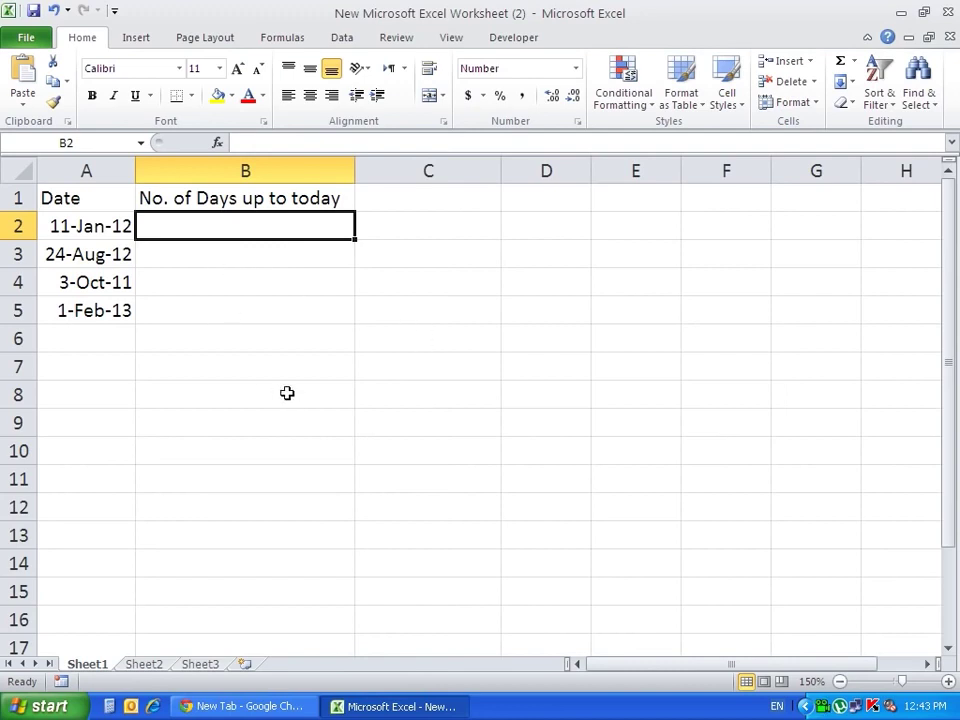
{"action": "type", "text": "=today"}
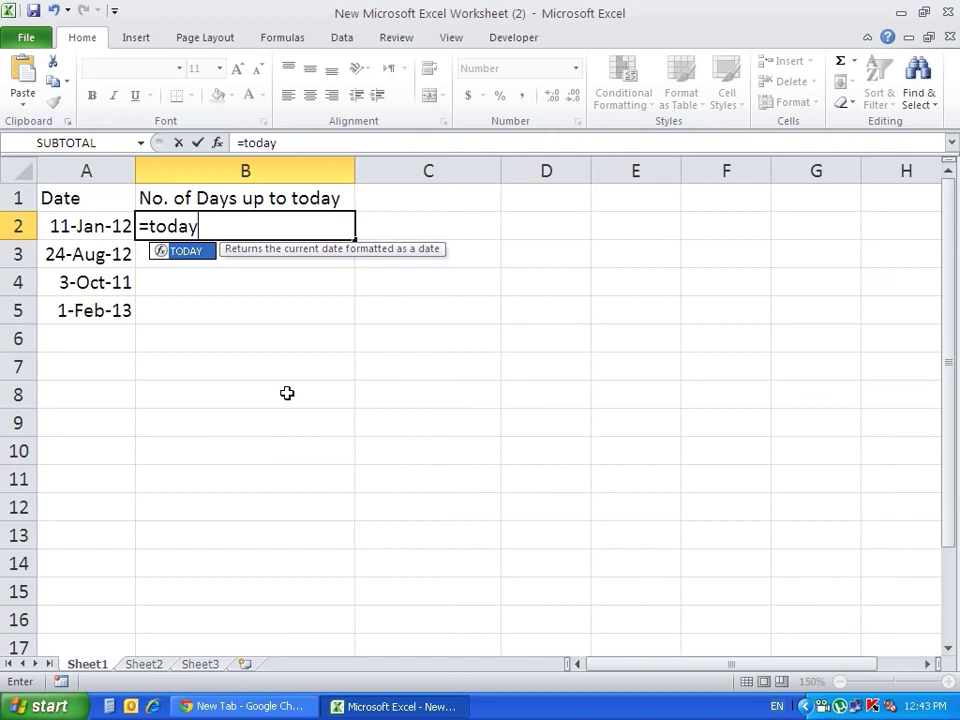
{"action": "type", "text": "()-"}
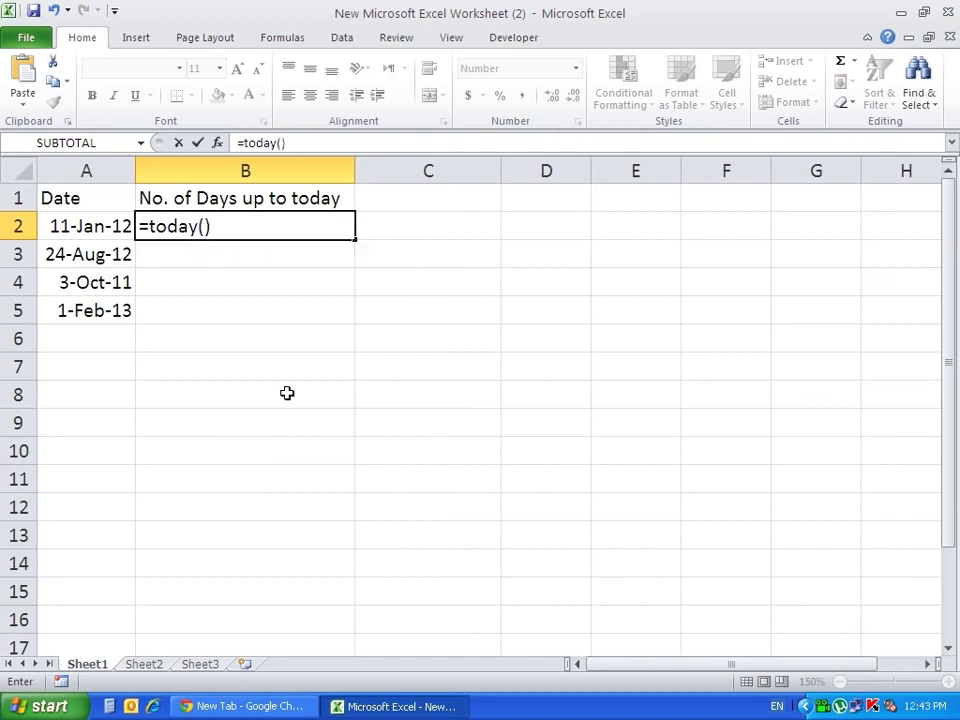
{"action": "left_click", "coordinate": [84, 228]}
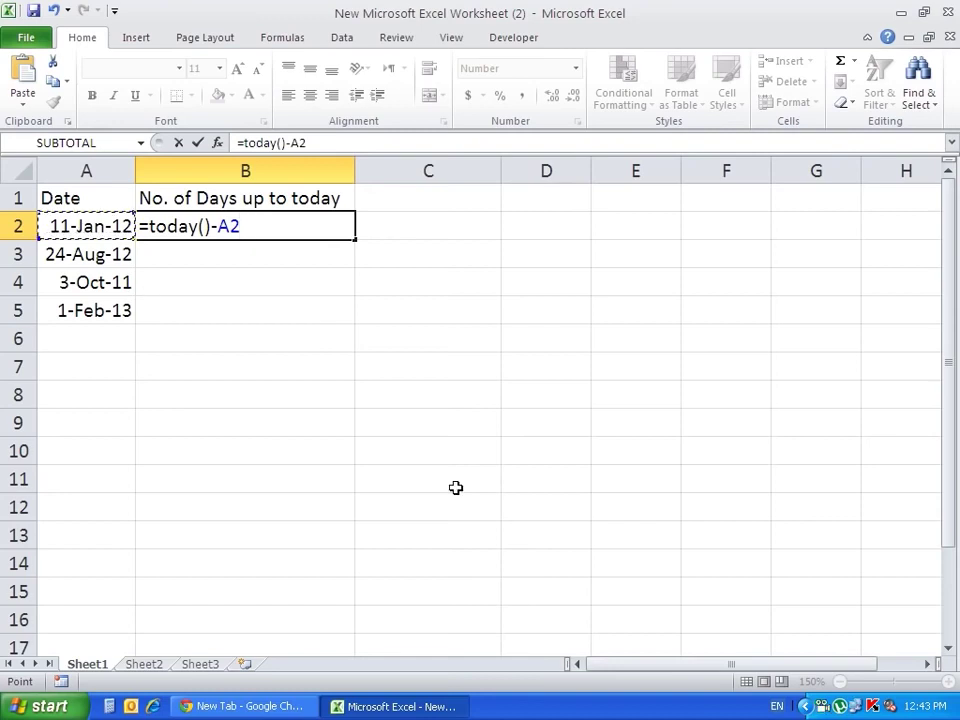
{"action": "key", "text": "Return"}
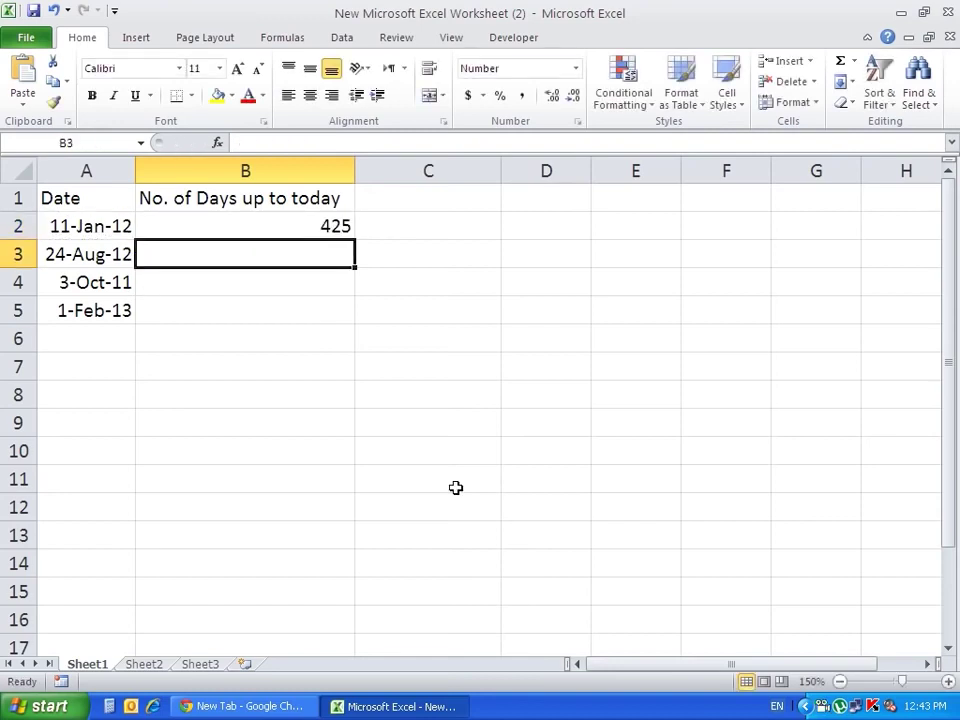
- Copy the day-count formula from B2 down through cell B5
{"action": "left_click", "coordinate": [323, 231]}
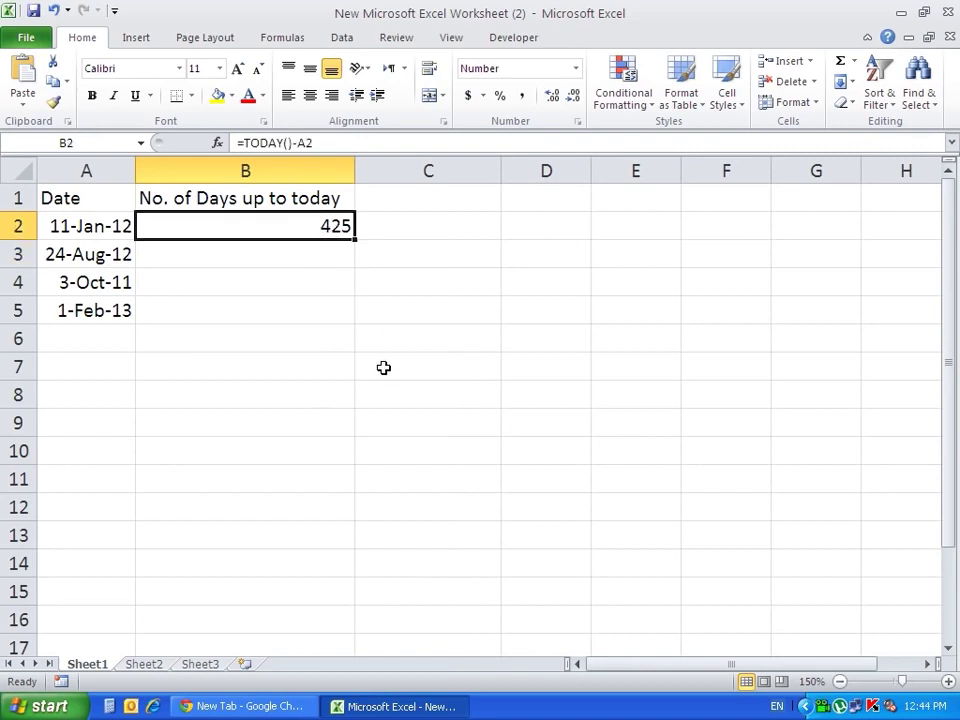
{"action": "left_click_drag", "start_coordinate": [355, 240], "coordinate": [356, 313]}
{"action": "left_click", "coordinate": [396, 405]}
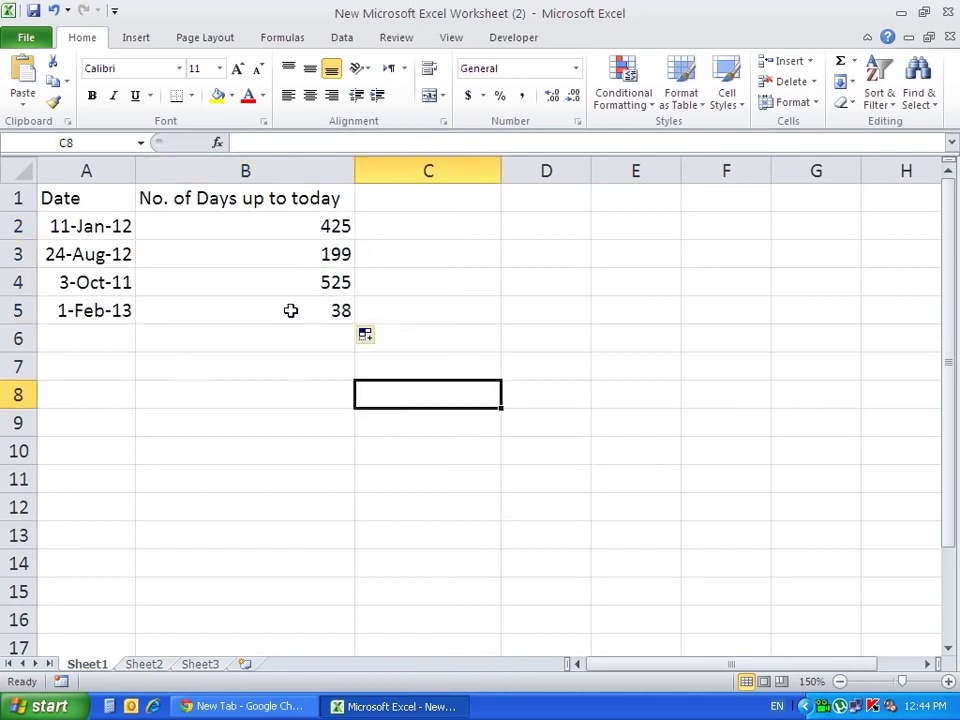
- Enter the label Days in cell C2 and fill it down through C5
{"action": "left_click", "coordinate": [396, 227]}
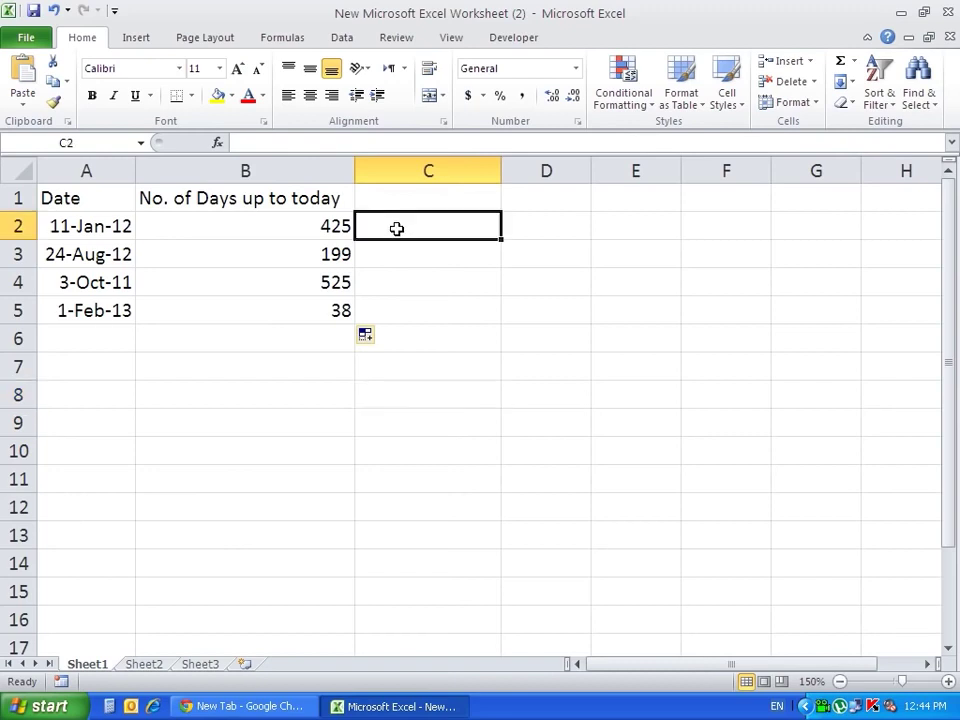
{"action": "type", "text": "Days"}
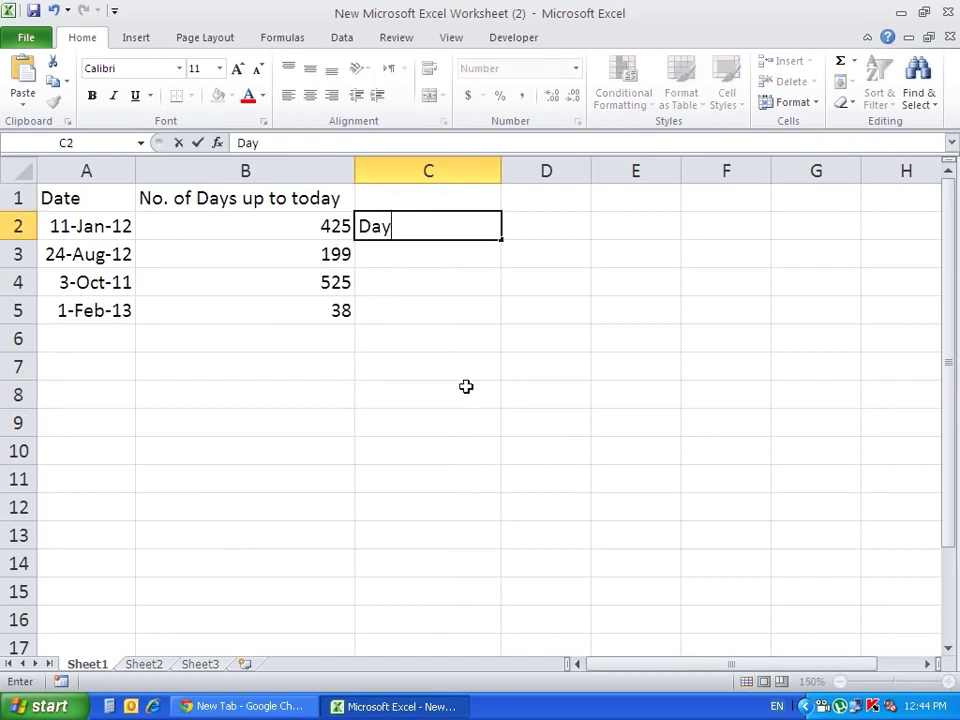
{"action": "key", "text": "Return"}
{"action": "left_click", "coordinate": [460, 228]}
{"action": "left_click_drag", "start_coordinate": [501, 240], "coordinate": [500, 320]}
{"action": "left_click", "coordinate": [464, 371]}
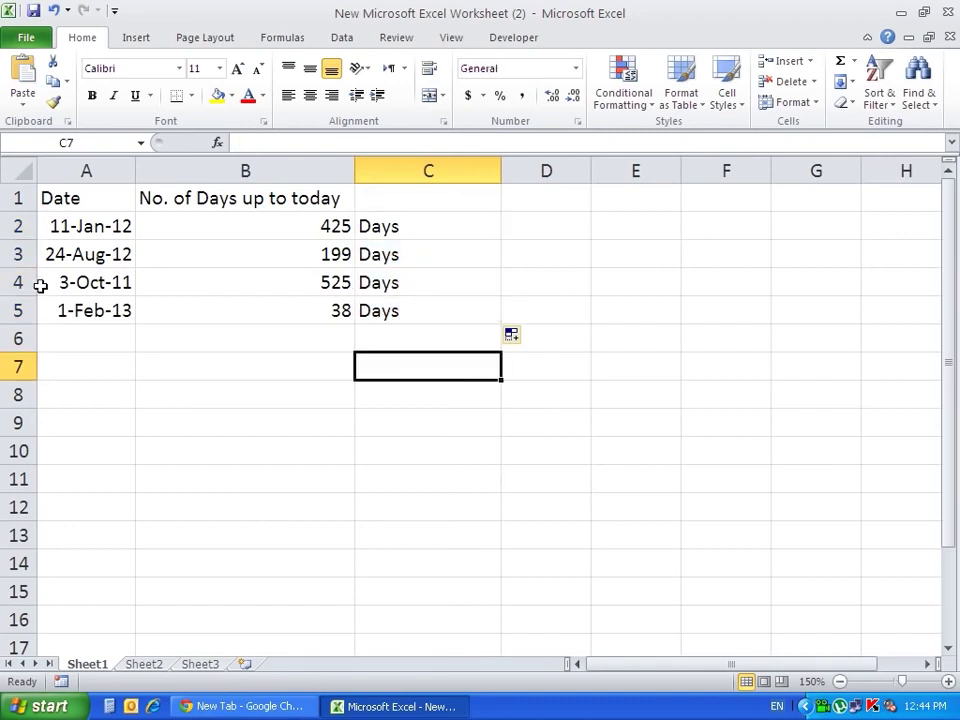
{"action": "left_click", "coordinate": [72, 232]}
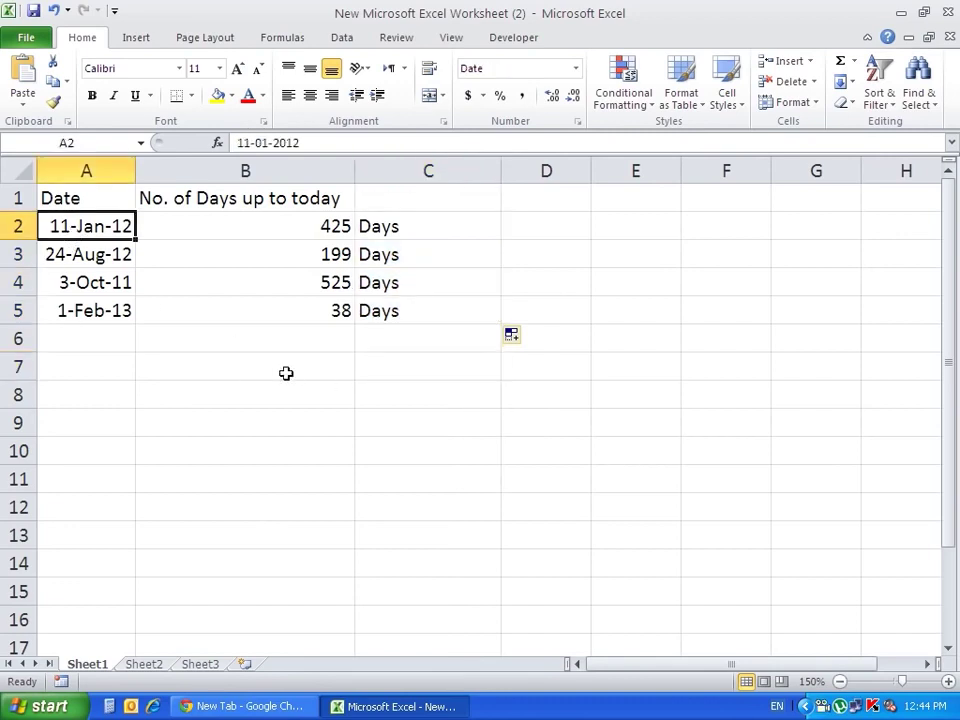
{"action": "left_click", "coordinate": [310, 227]}
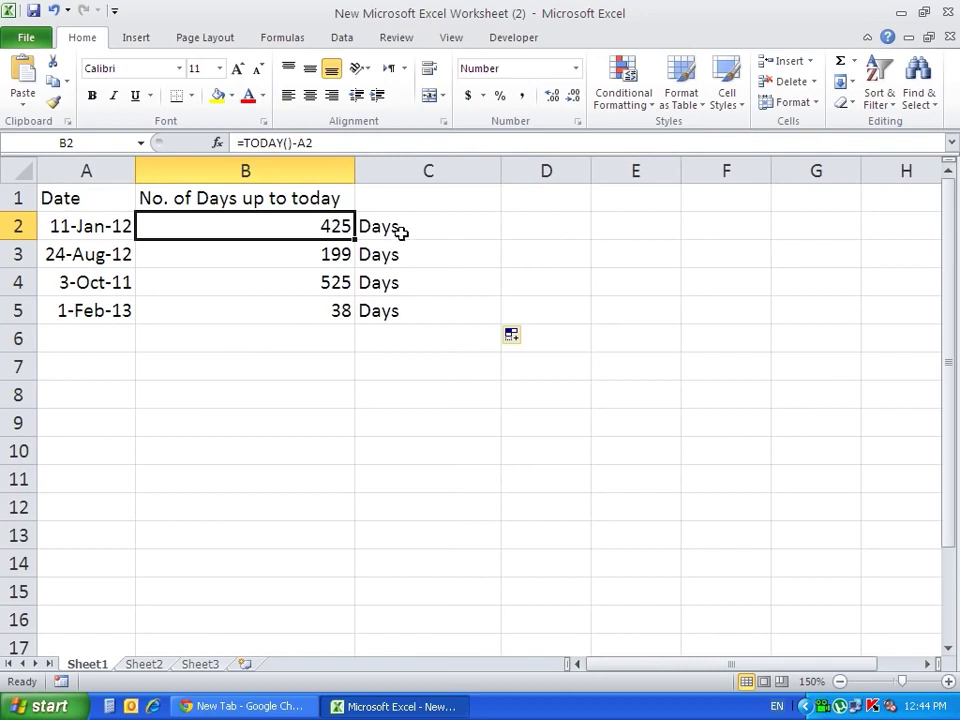
{"action": "left_click", "coordinate": [336, 405]}
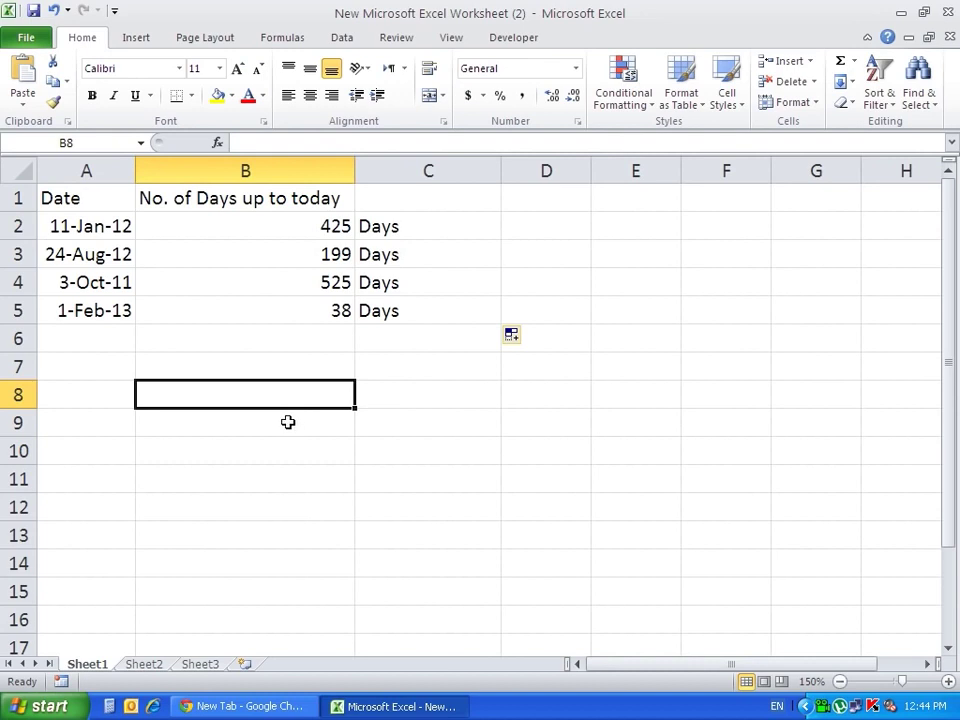
- Switch to the worksheet Sheet2
{"action": "left_click", "coordinate": [146, 665]}
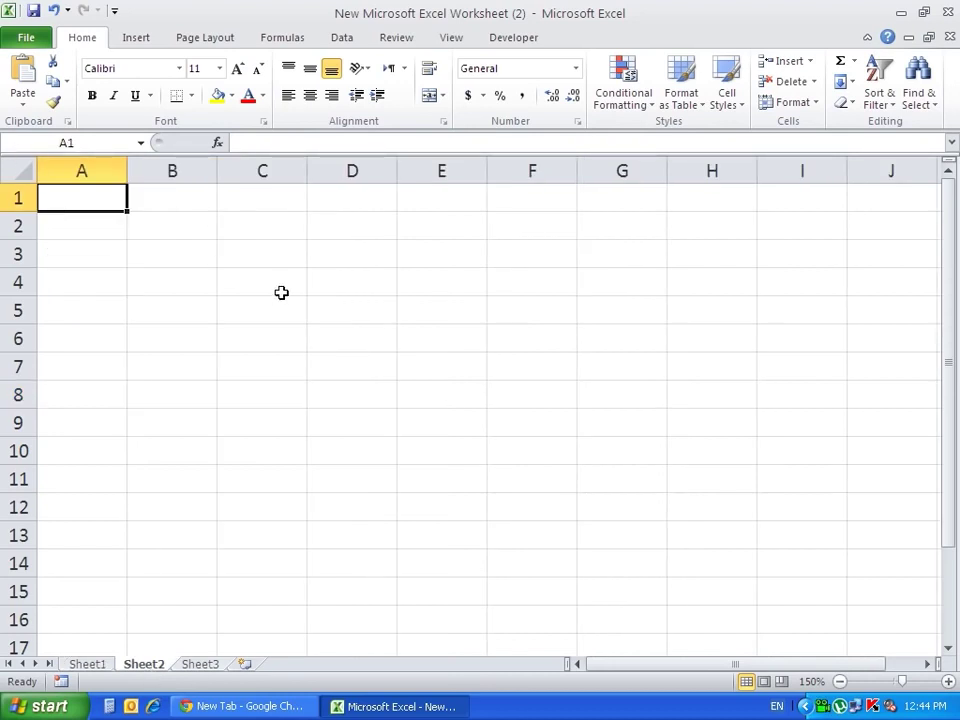
- Enter the headers Start Date in cell A1 and End Date in cell B1
{"action": "type", "text": "Start Date"}
{"action": "key", "text": "Return"}
{"action": "left_click", "coordinate": [194, 206]}
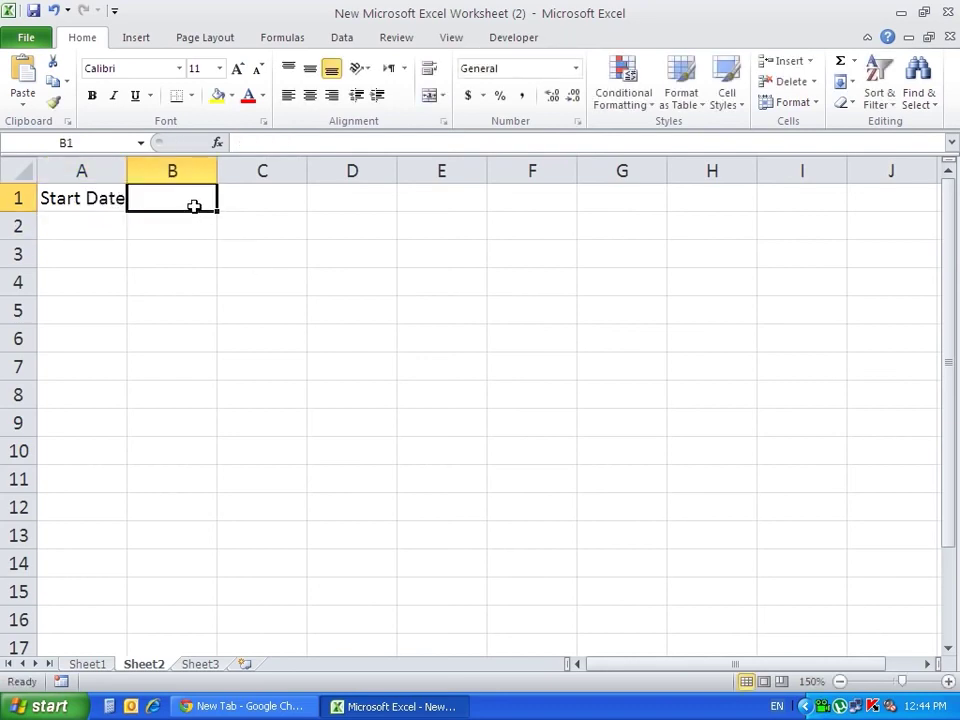
{"action": "type", "text": "End Date"}
{"action": "key", "text": "Return"}
- Format cells A2 to B7 as dates showing day, abbreviated month and two-digit year
{"action": "left_click_drag", "start_coordinate": [95, 229], "coordinate": [167, 369]}
{"action": "right_click", "coordinate": [167, 369]}
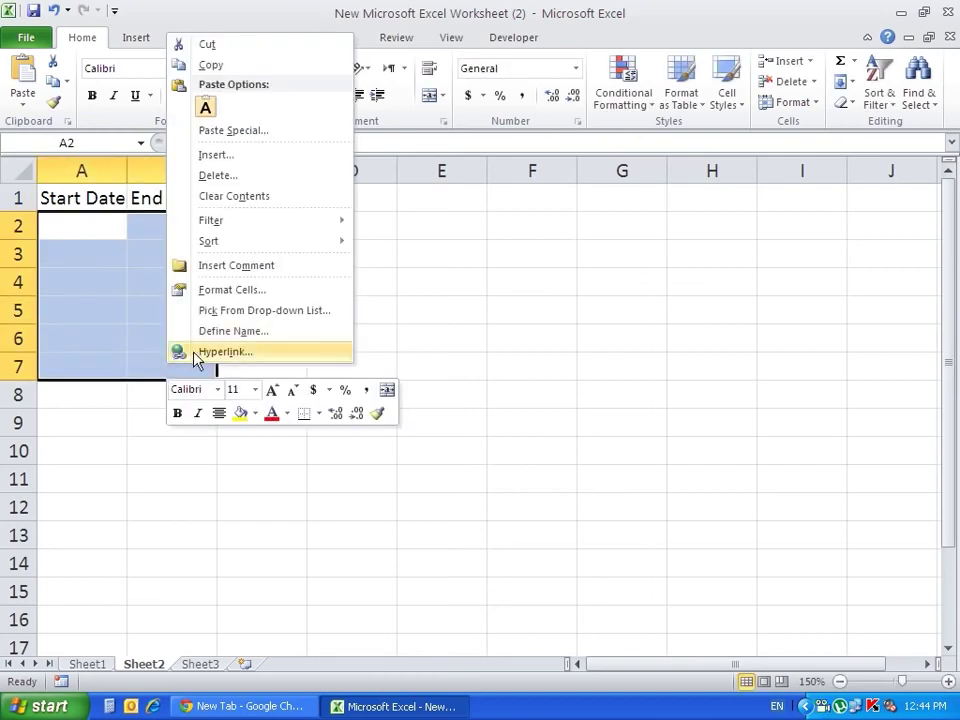
{"action": "left_click", "coordinate": [225, 289]}
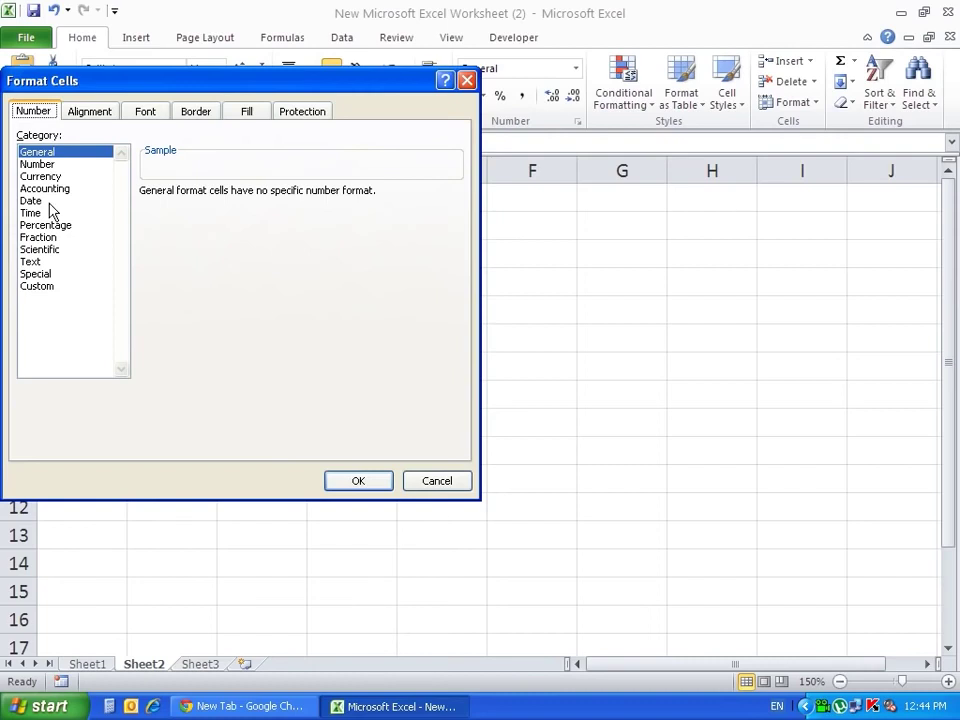
{"action": "left_click", "coordinate": [49, 201]}
{"action": "left_click", "coordinate": [195, 282]}
{"action": "left_click", "coordinate": [368, 488]}
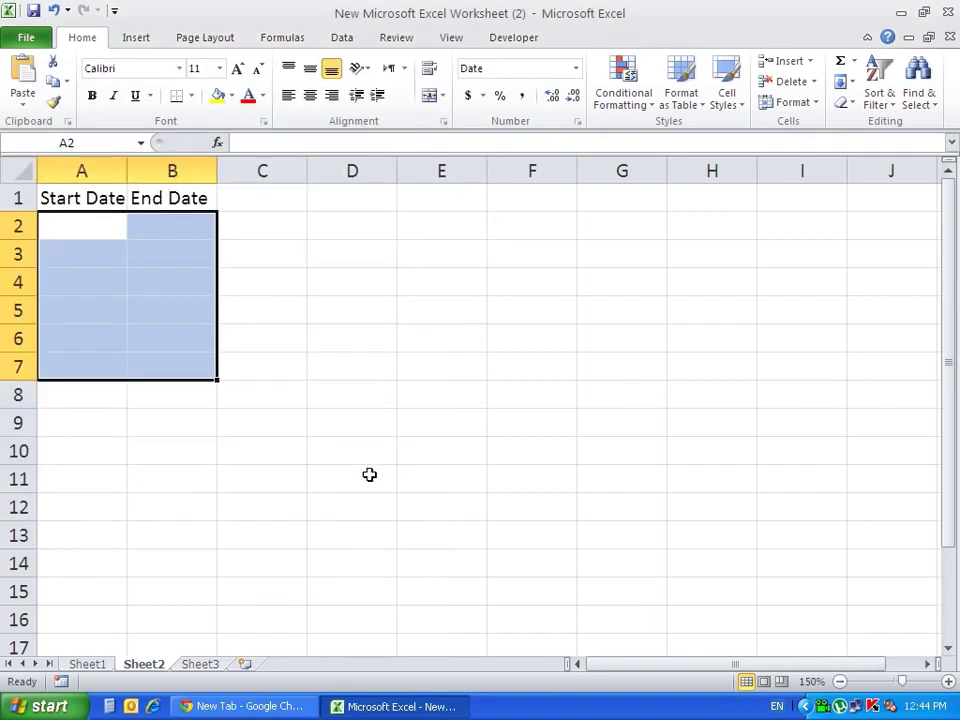
- Copy the dates in Sheet1 cells A2 to A5 into Sheet2 starting at A2, and fit column A's width to its contents
{"action": "left_click", "coordinate": [101, 233]}
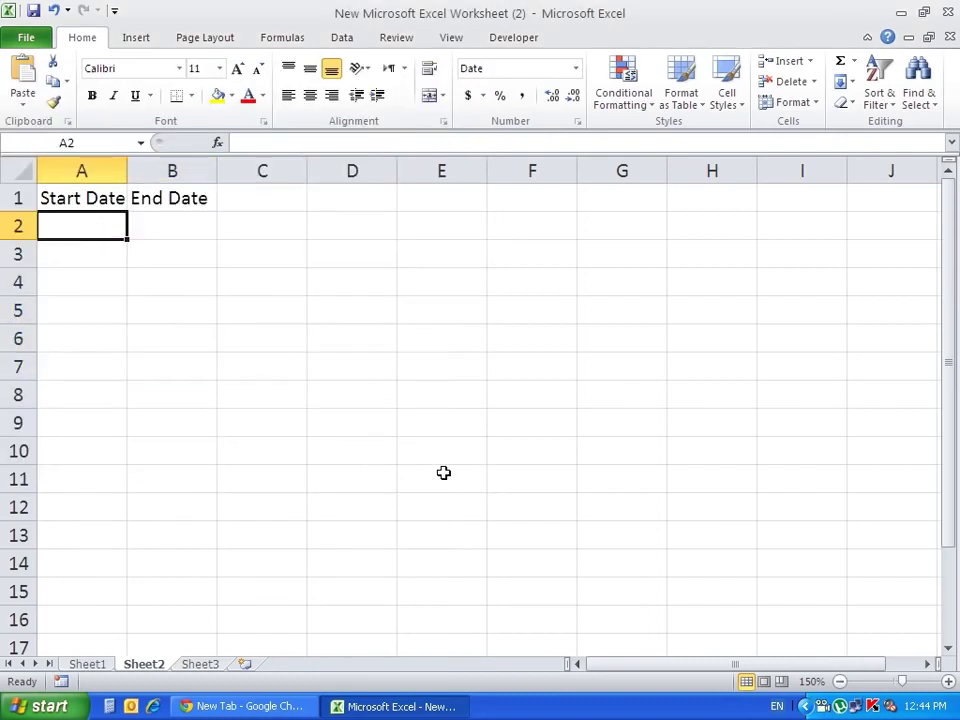
{"action": "left_click", "coordinate": [88, 664]}
{"action": "left_click_drag", "start_coordinate": [80, 228], "coordinate": [115, 320]}
{"action": "key", "text": "ctrl+c"}
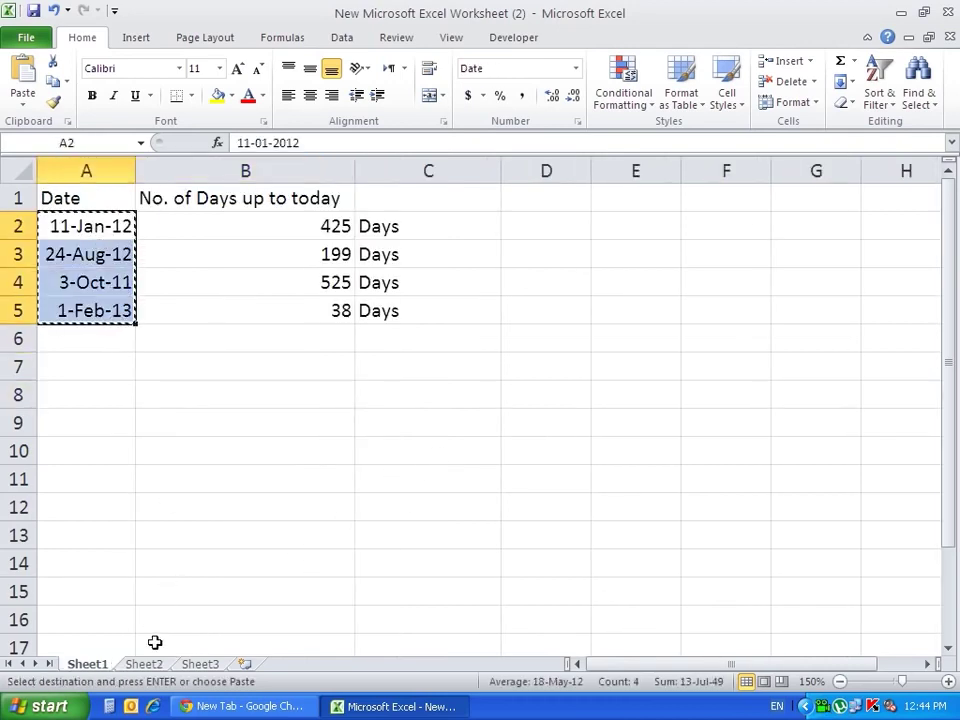
{"action": "left_click", "coordinate": [153, 664]}
{"action": "key", "text": "Return"}
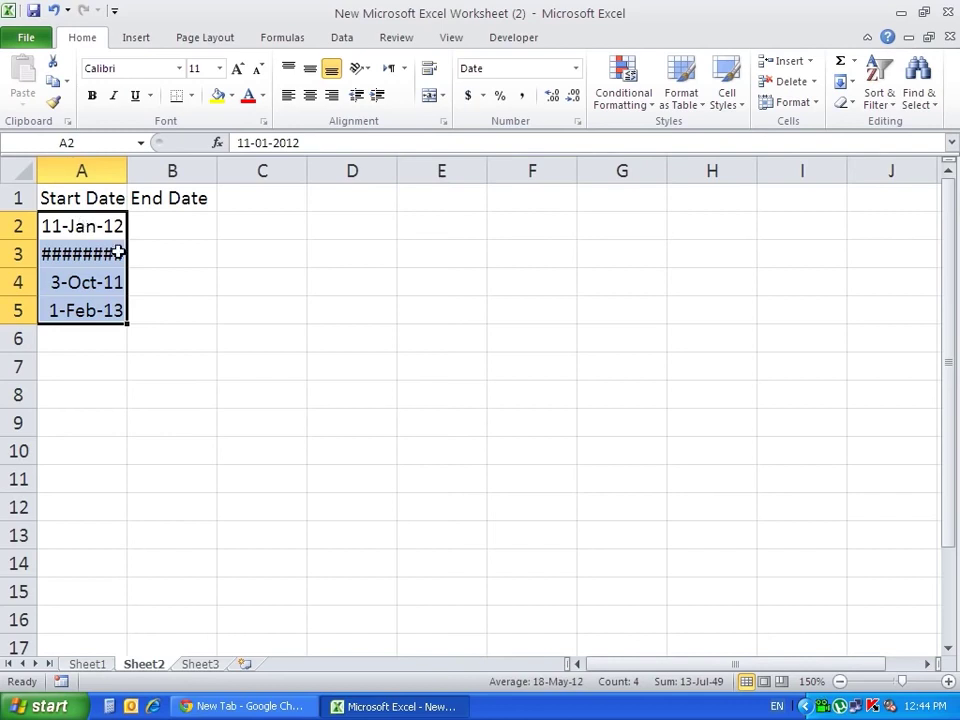
{"action": "double_click", "coordinate": [127, 170]}
{"action": "left_click", "coordinate": [236, 284]}
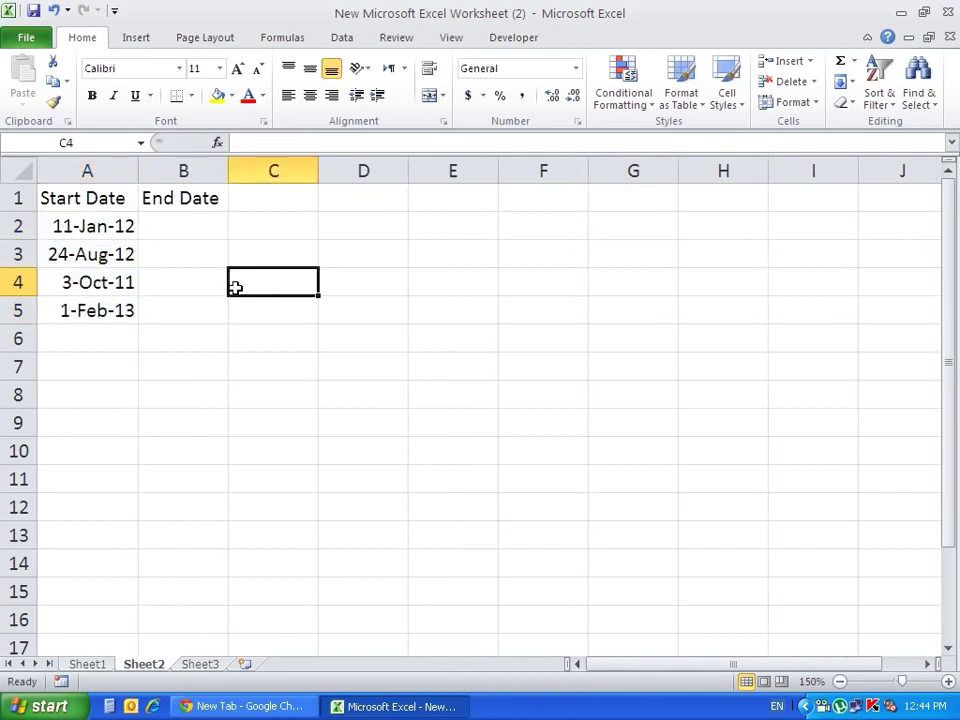
- Enter the end dates 19-06-2012, 11-12-2012, 01-01-2012 and 06-03-2013 in cells B2 to B5
{"action": "left_click", "coordinate": [222, 221]}
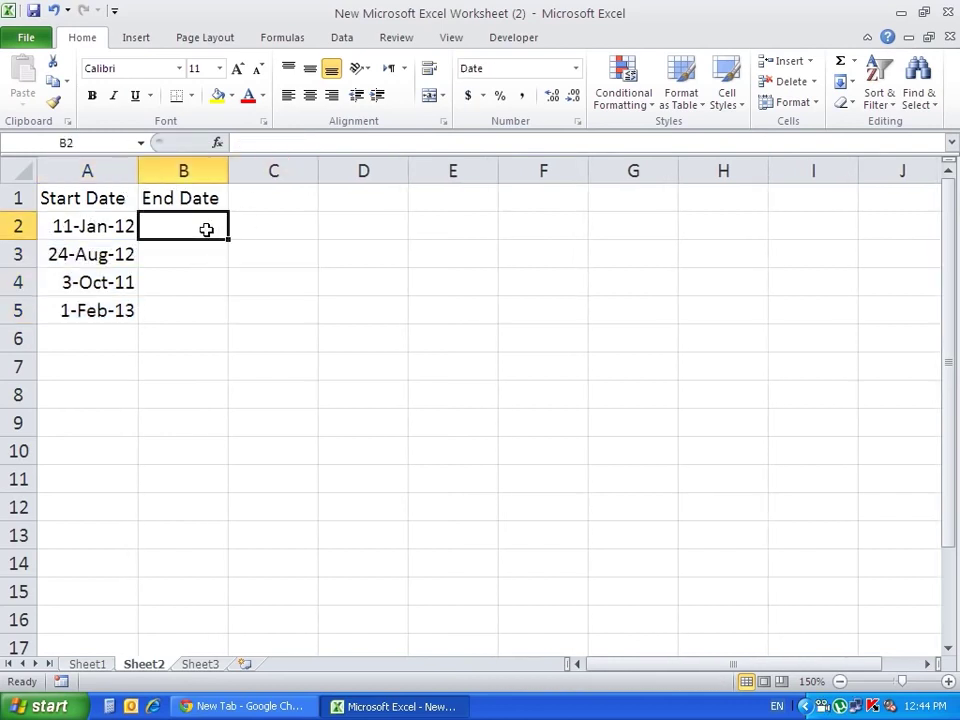
{"action": "type", "text": "1"}
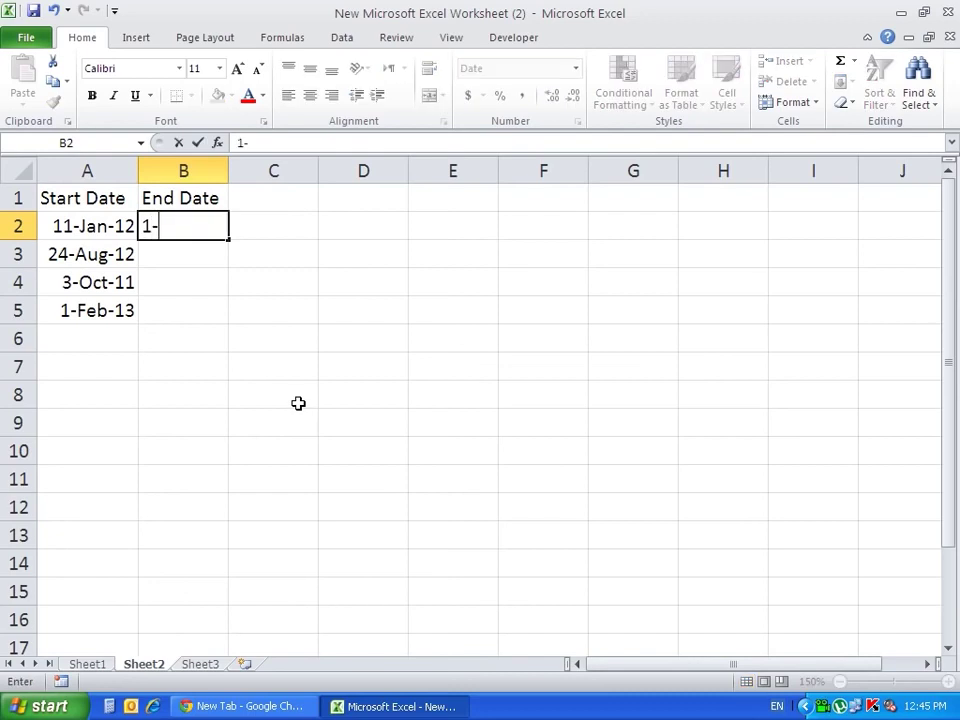
{"action": "type", "text": "9-06-201"}
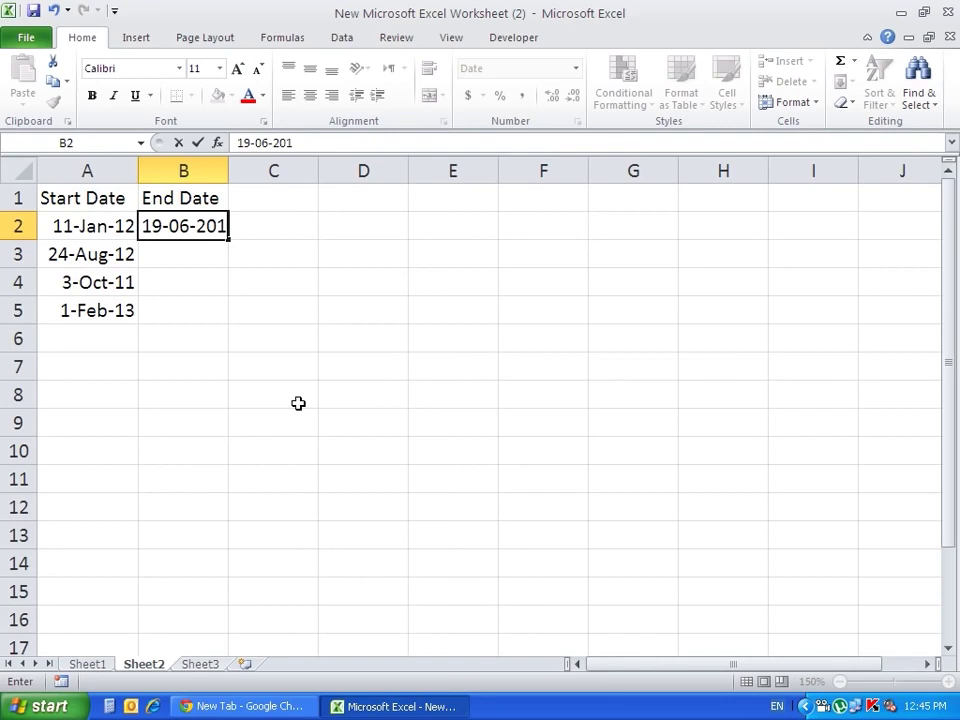
{"action": "type", "text": "2"}
{"action": "key", "text": "Return"}
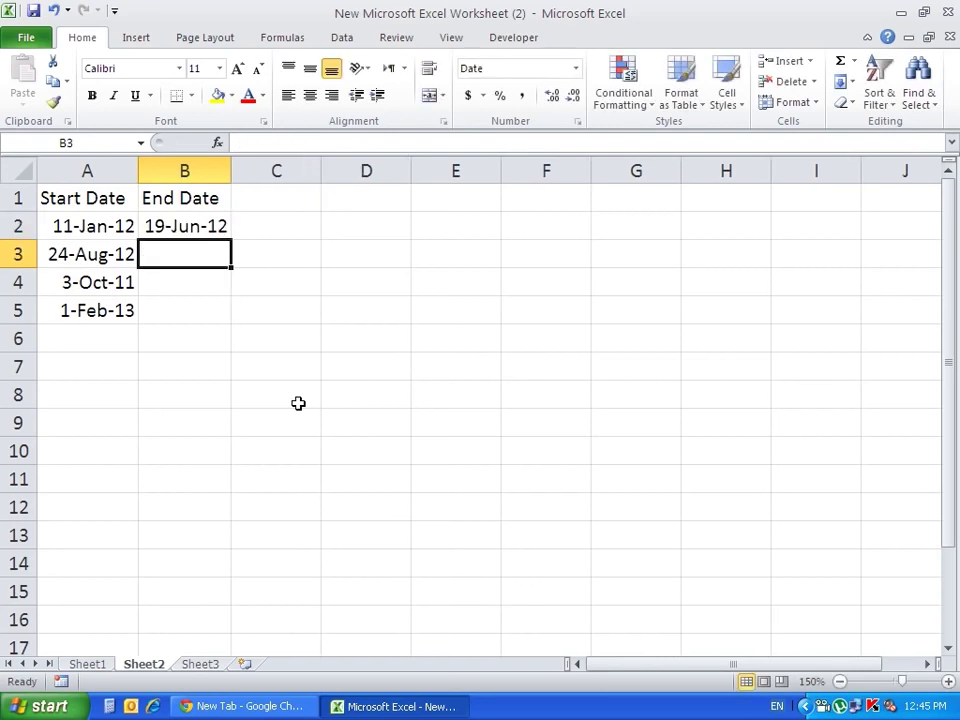
{"action": "type", "text": "11-12-2012"}
{"action": "key", "text": "Return"}
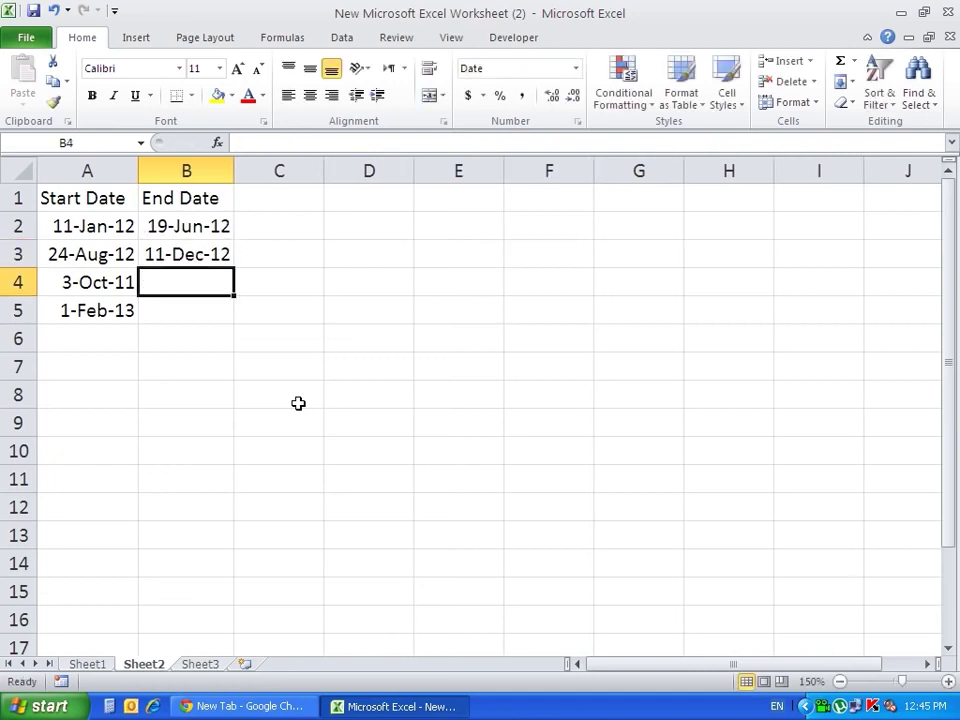
{"action": "type", "text": "01-01-201"}
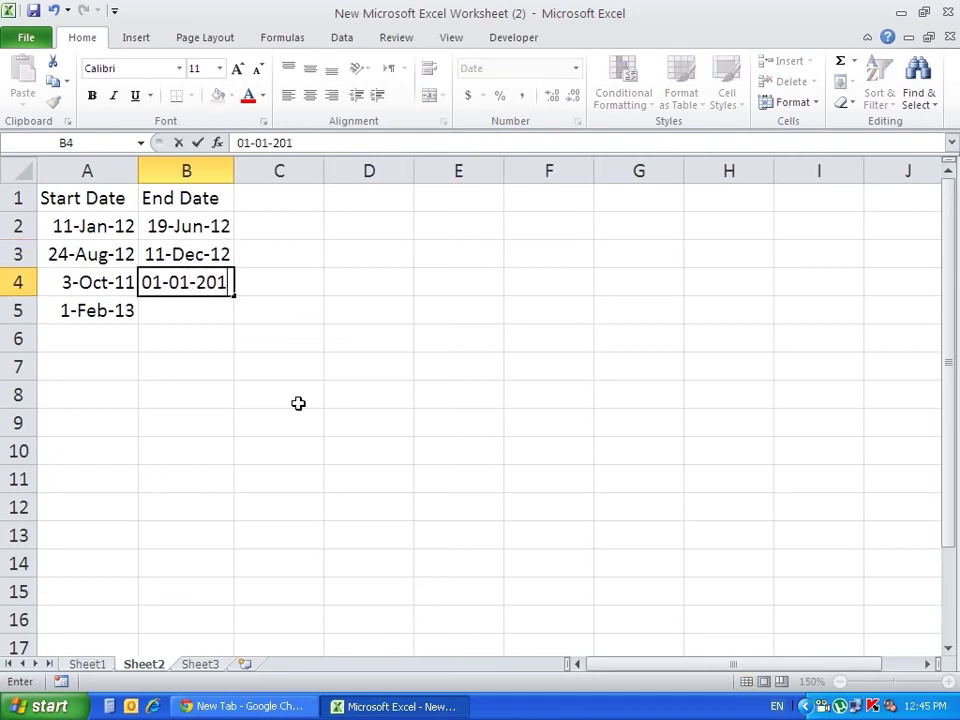
{"action": "type", "text": "2"}
{"action": "key", "text": "Return"}
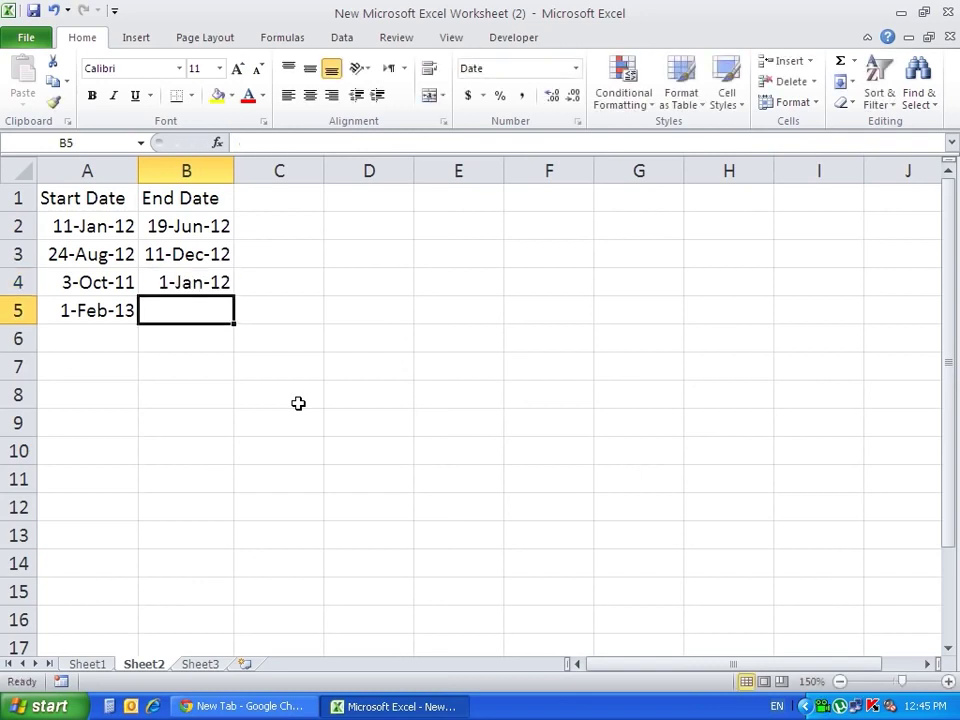
{"action": "type", "text": "06-03-201"}
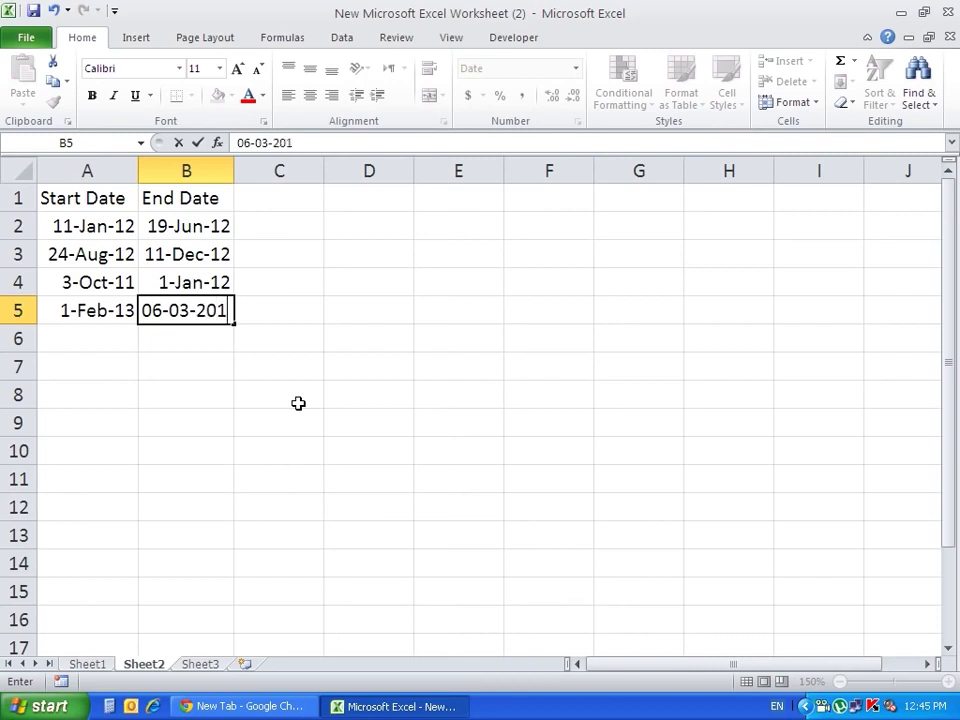
{"action": "type", "text": "3"}
{"action": "key", "text": "Return"}
- Enter the header No. of Days in cell C1 and fit column C's width to its contents
{"action": "left_click", "coordinate": [281, 226]}
{"action": "left_click", "coordinate": [283, 196]}
{"action": "type", "text": "No"}
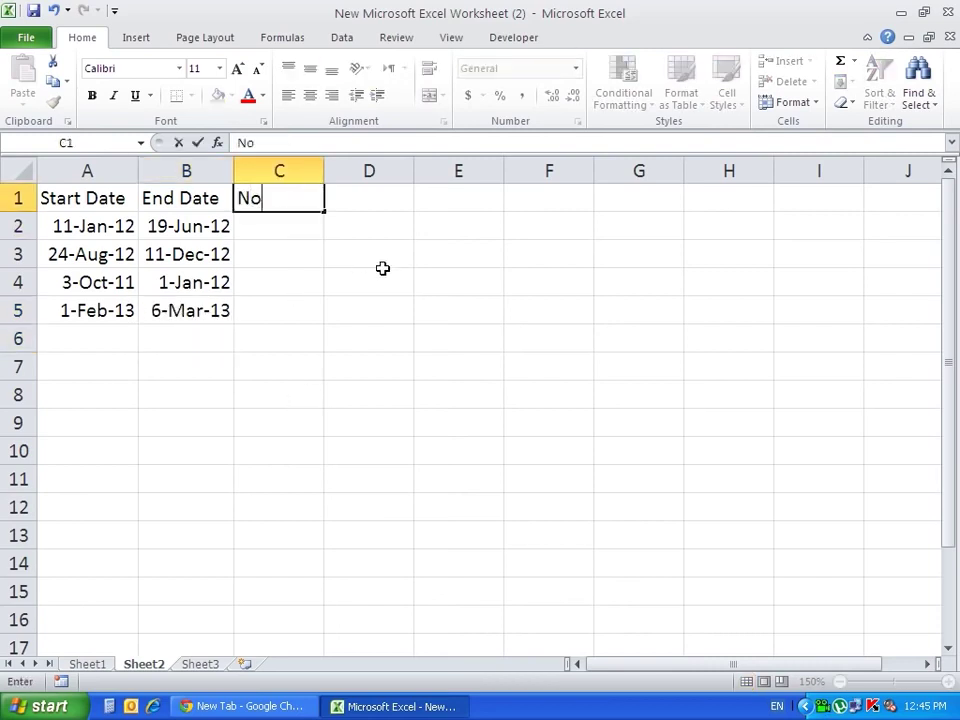
{"action": "type", "text": ". of Days"}
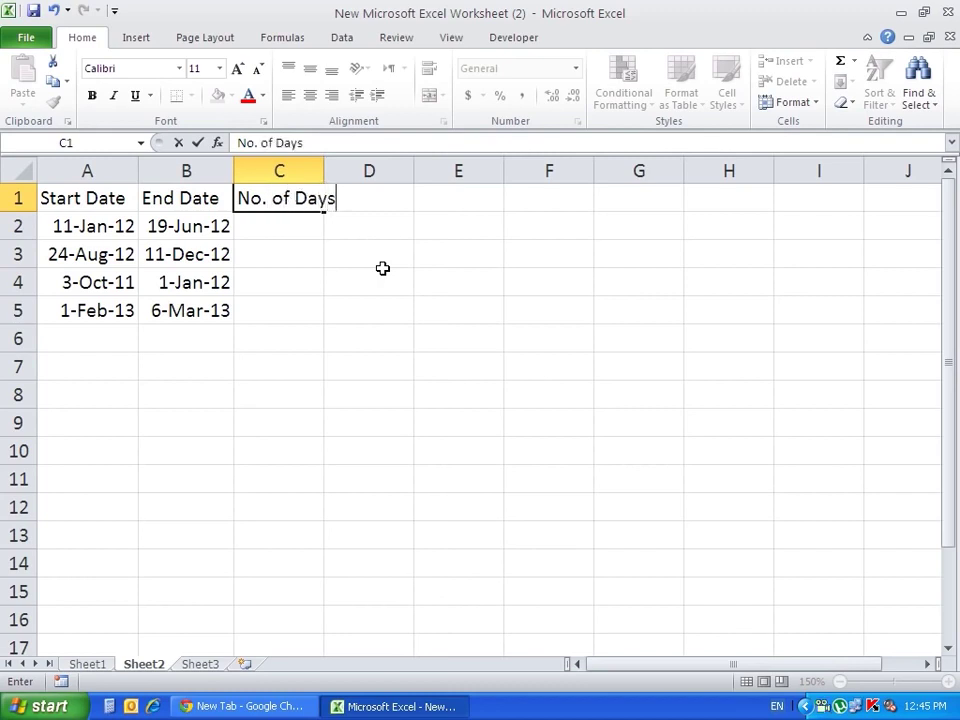
{"action": "key", "text": "Return"}
{"action": "double_click", "coordinate": [320, 168]}
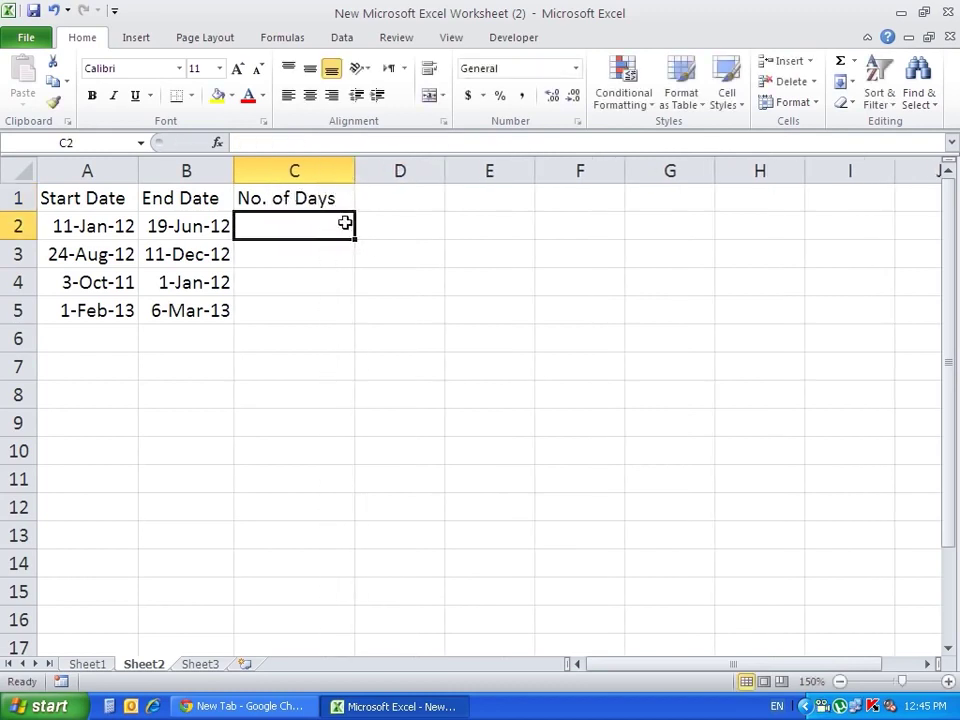
- Enter the formula =B2-A2 in cell C2 to count the days between the start and end dates
{"action": "type", "text": "="}
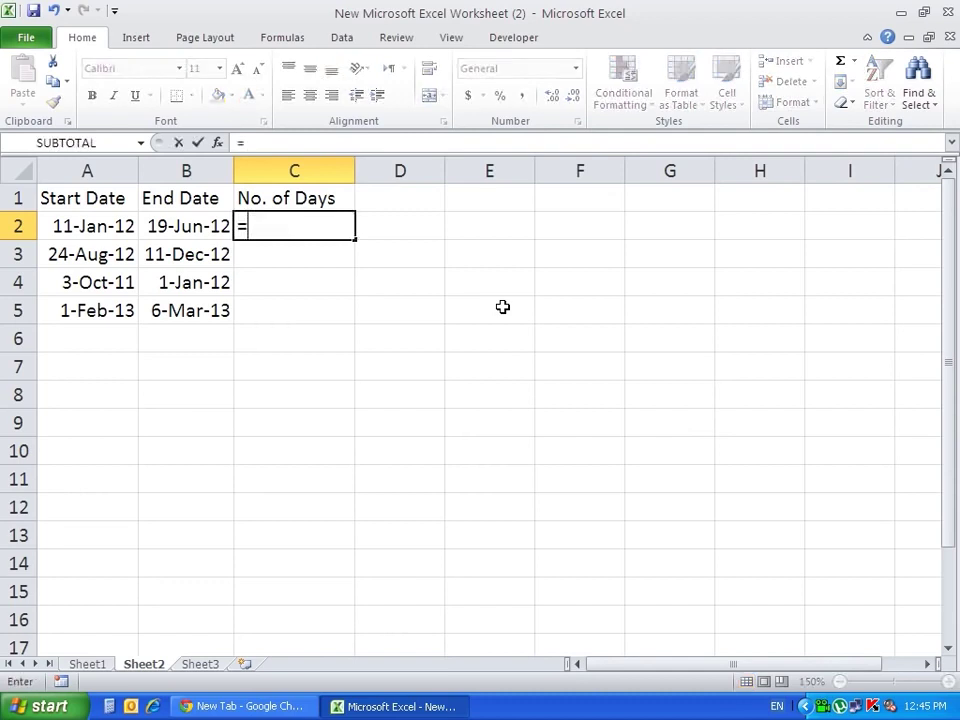
{"action": "left_click", "coordinate": [197, 227]}
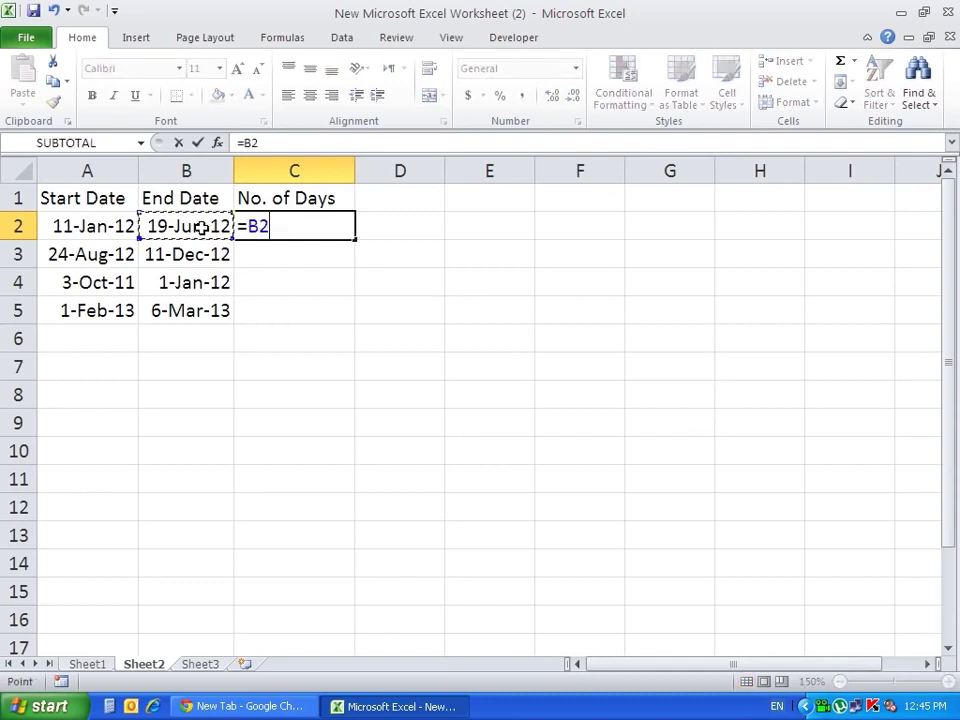
{"action": "type", "text": "-"}
{"action": "left_click", "coordinate": [96, 224]}
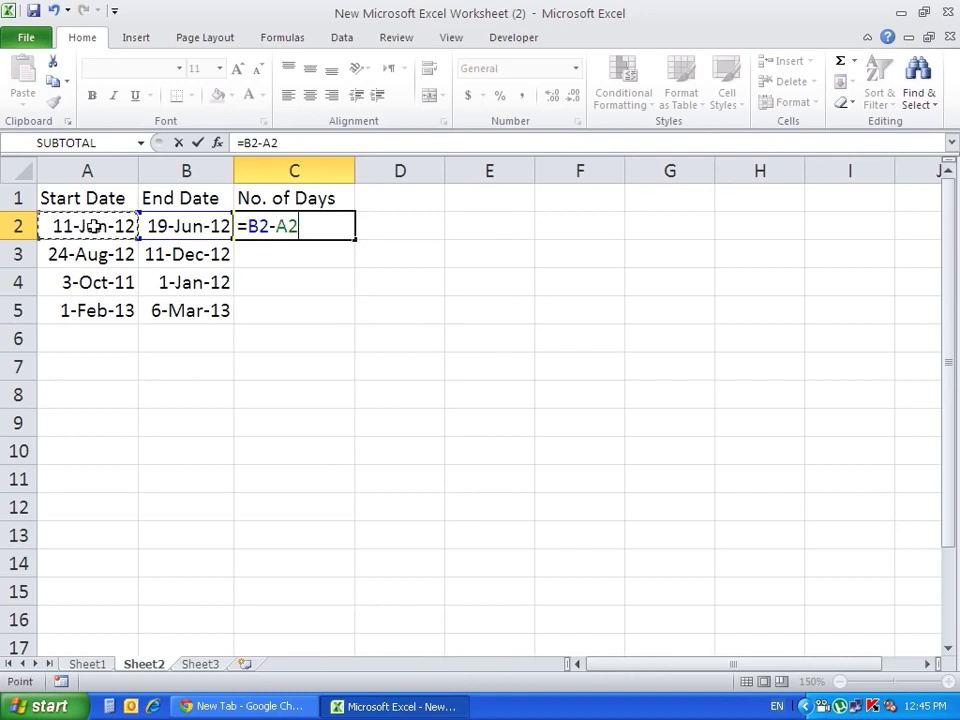
{"action": "key", "text": "Return"}
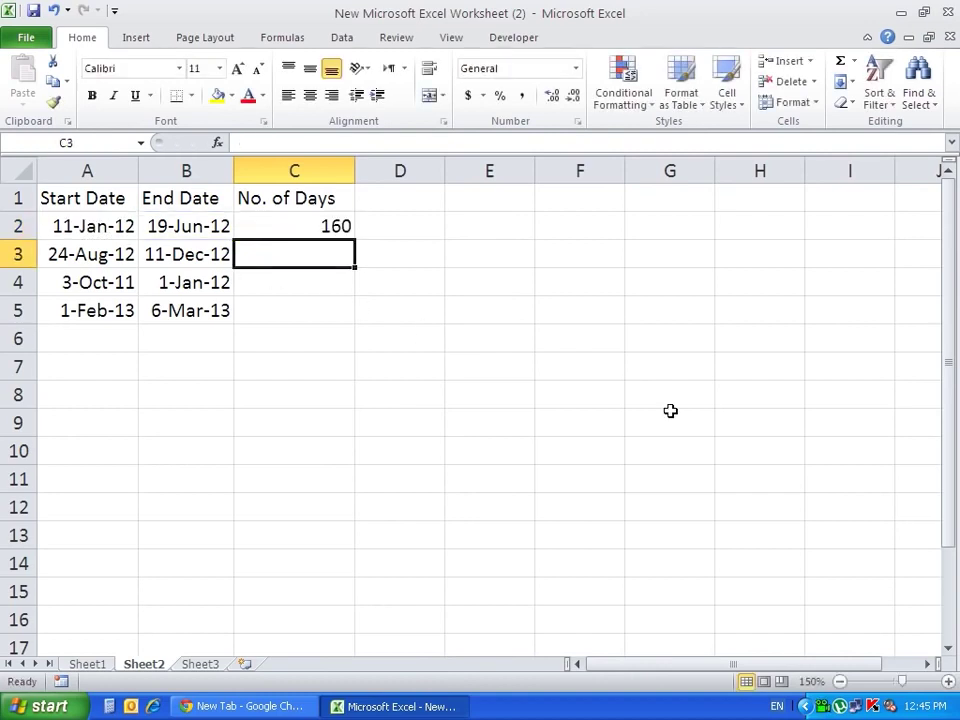
- Copy the date-difference formula from C2 down through cell C5
{"action": "left_click", "coordinate": [348, 233]}
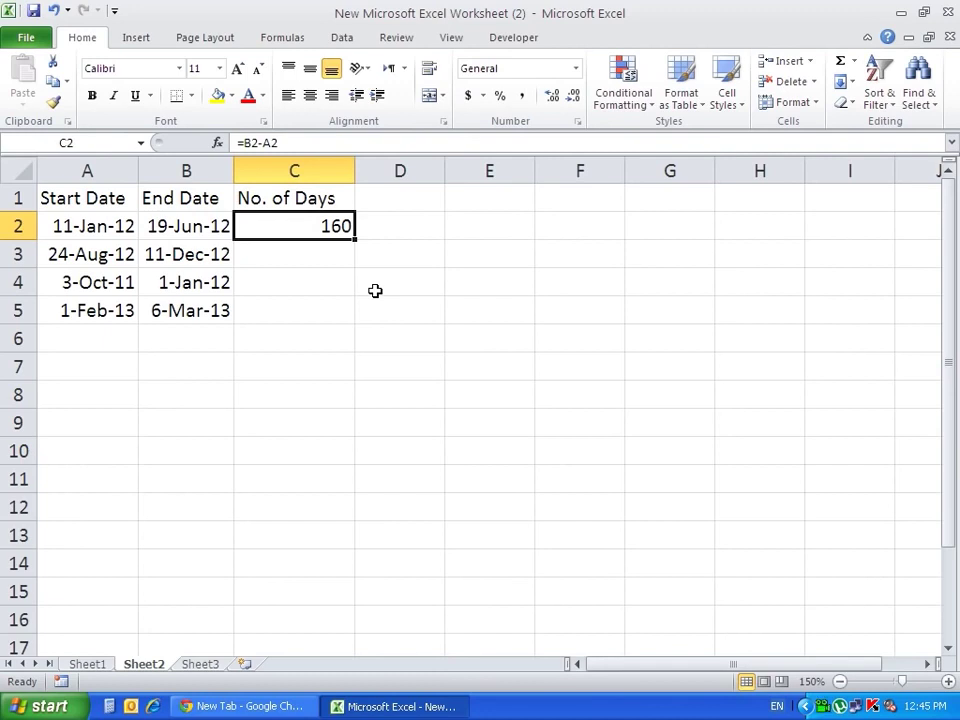
{"action": "left_click_drag", "start_coordinate": [355, 240], "coordinate": [350, 314]}
{"action": "left_click", "coordinate": [507, 379]}
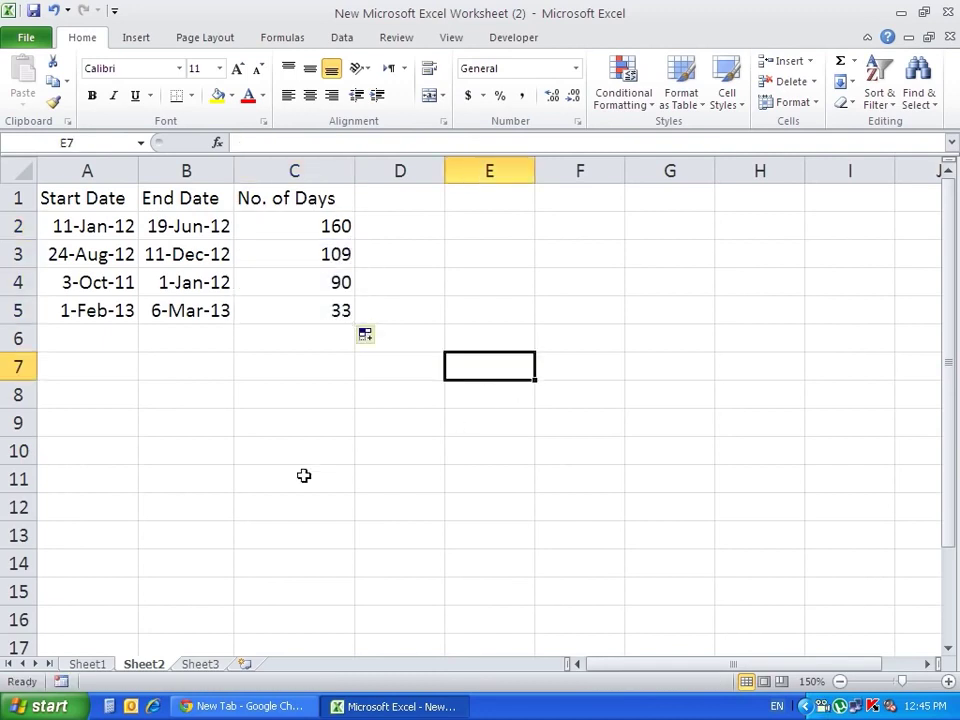
- Enter the label Days in cell D2 and fill it down through D5
{"action": "left_click", "coordinate": [388, 233]}
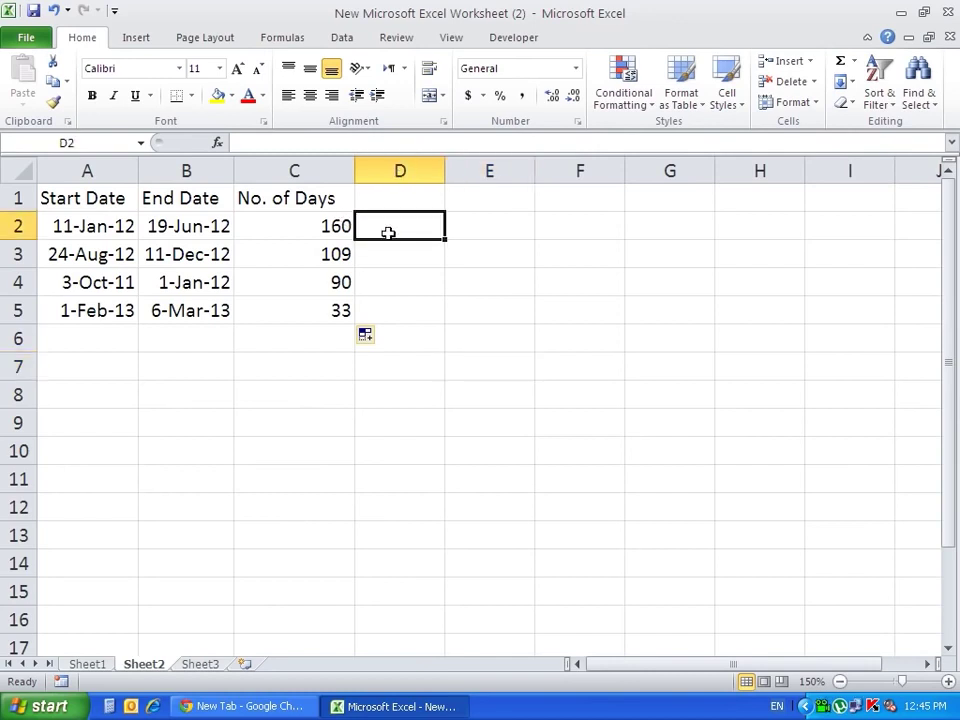
{"action": "type", "text": "Days"}
{"action": "key", "text": "Return"}
{"action": "left_click", "coordinate": [388, 228]}
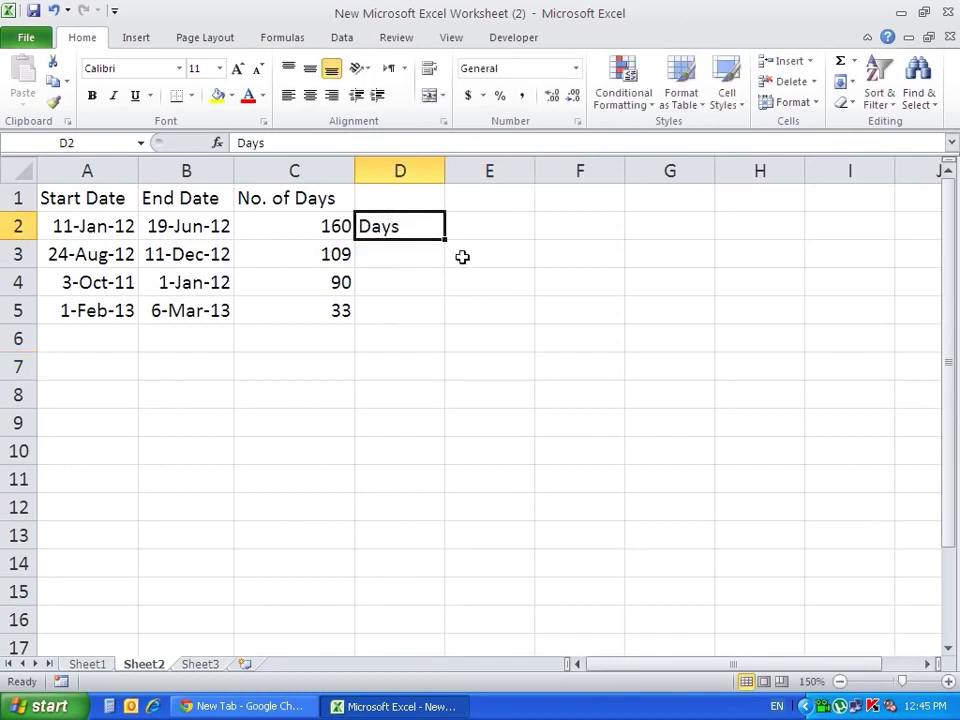
{"action": "left_click_drag", "start_coordinate": [446, 241], "coordinate": [430, 333]}
{"action": "left_click", "coordinate": [405, 366]}
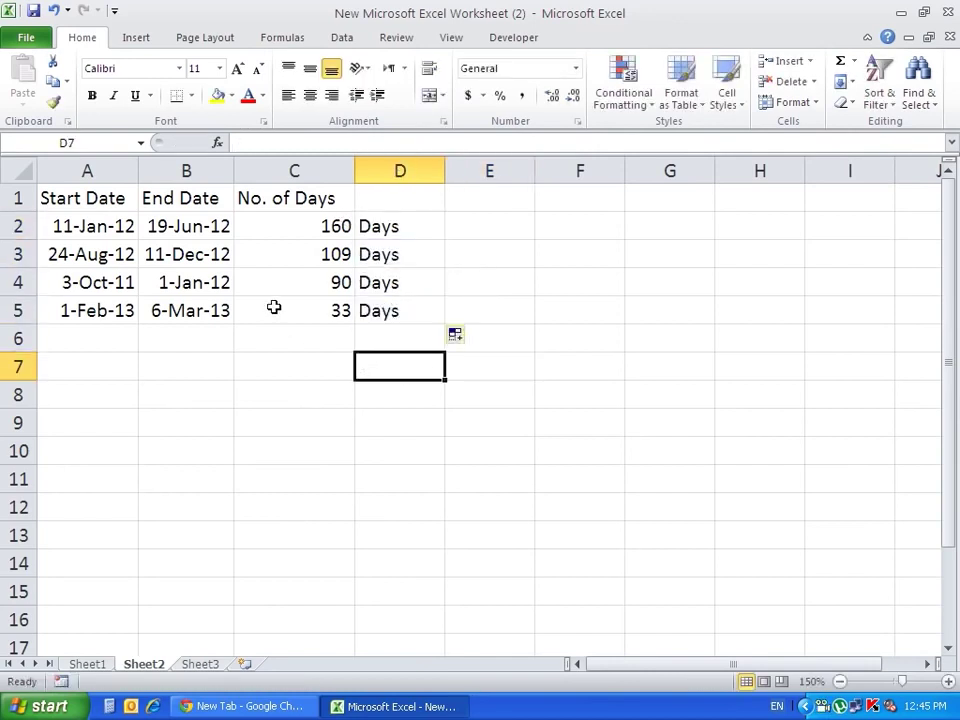
- Review the start and end dates in row 2 of Sheet2 and the days-up-to-today column on Sheet1
{"action": "left_click", "coordinate": [197, 228]}
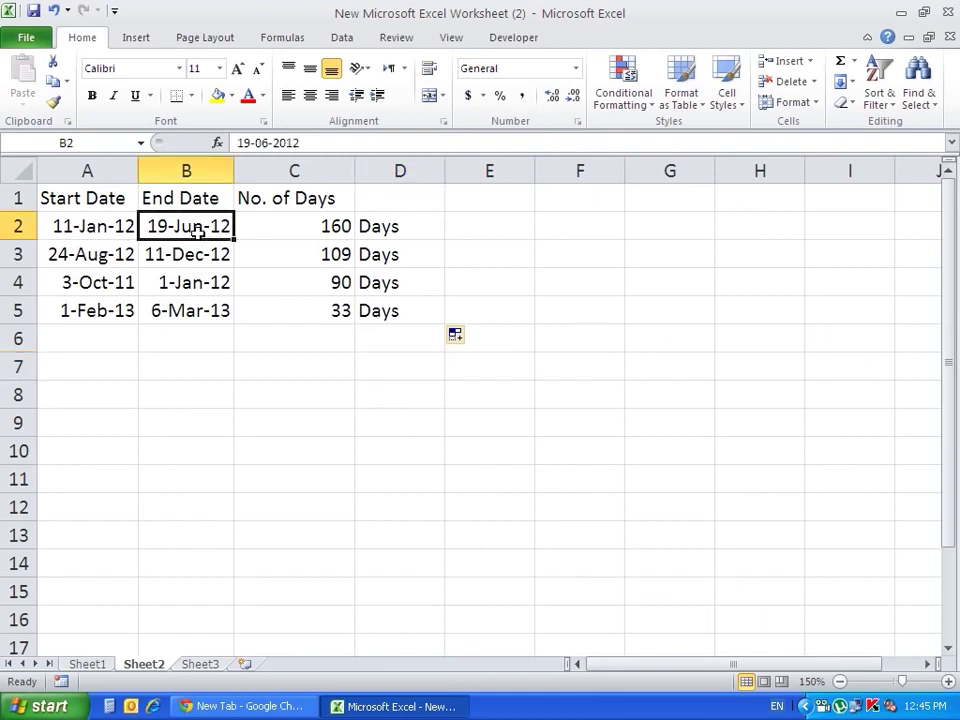
{"action": "left_click", "coordinate": [118, 232]}
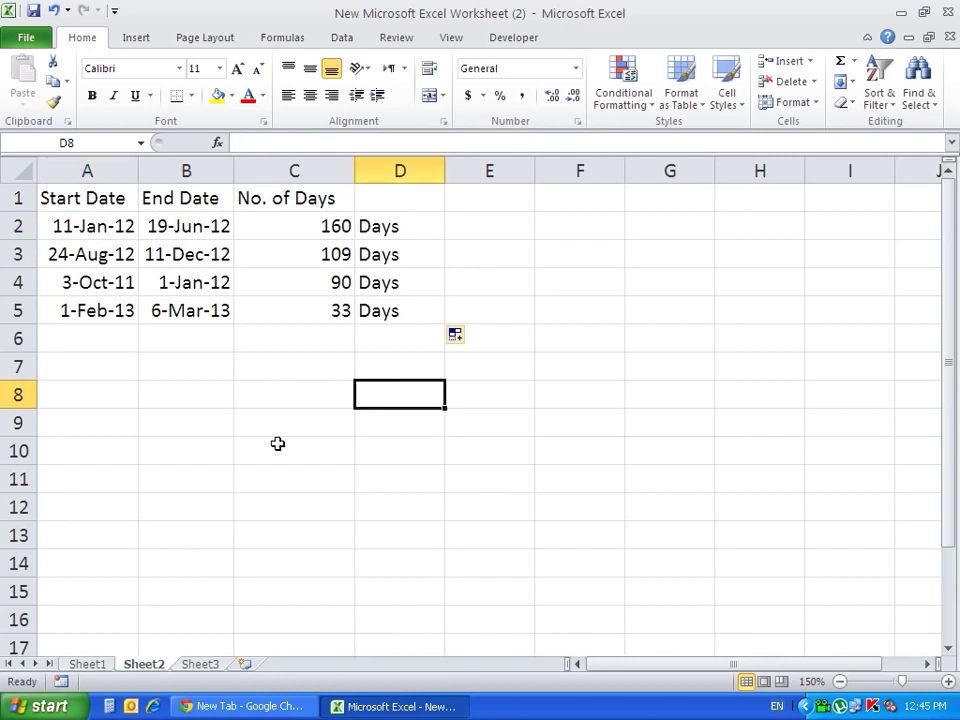
{"action": "left_click", "coordinate": [92, 665]}
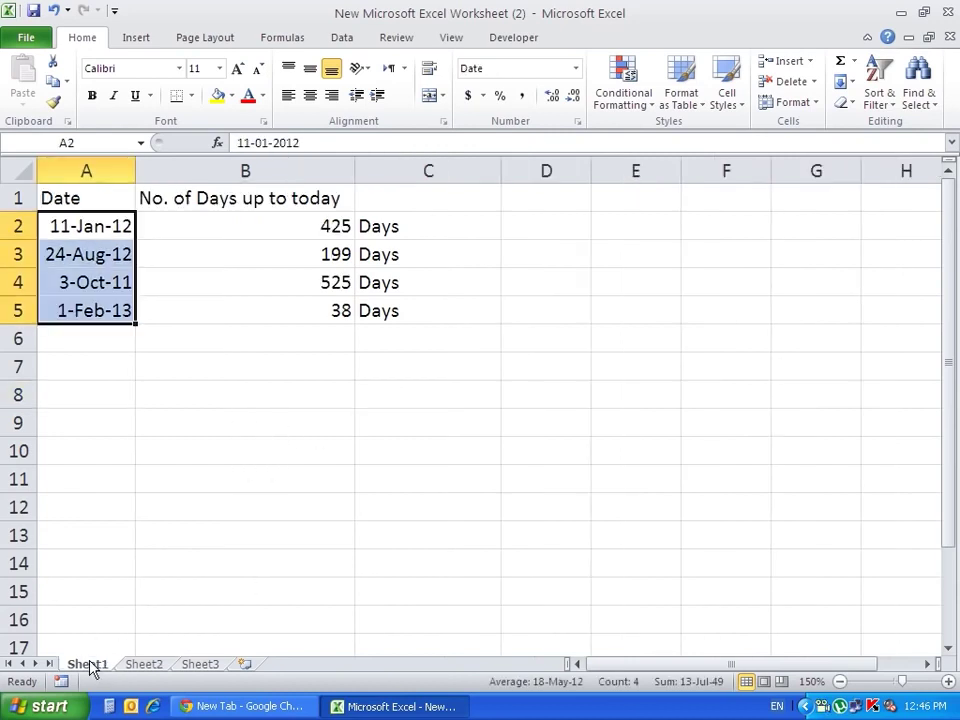
{"action": "left_click", "coordinate": [191, 204]}
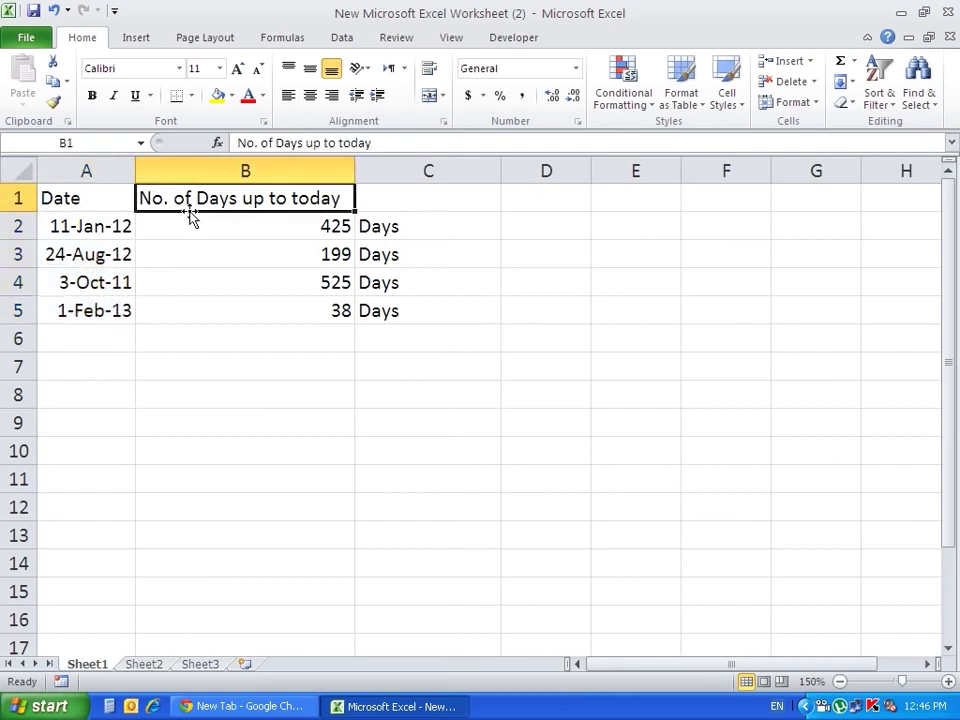
{"action": "left_click", "coordinate": [317, 426]}
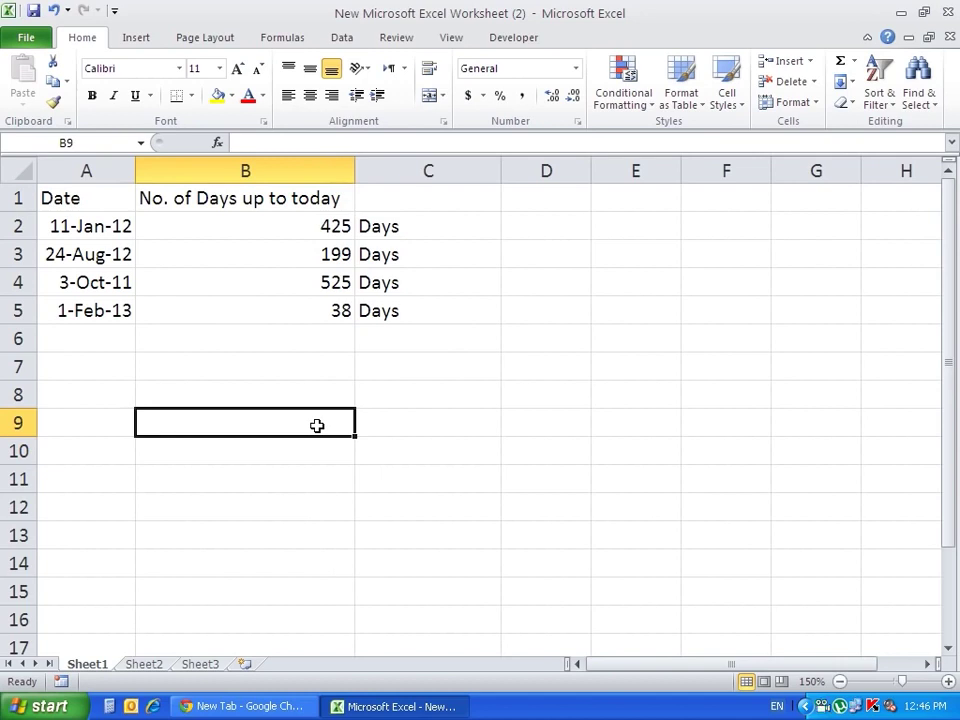